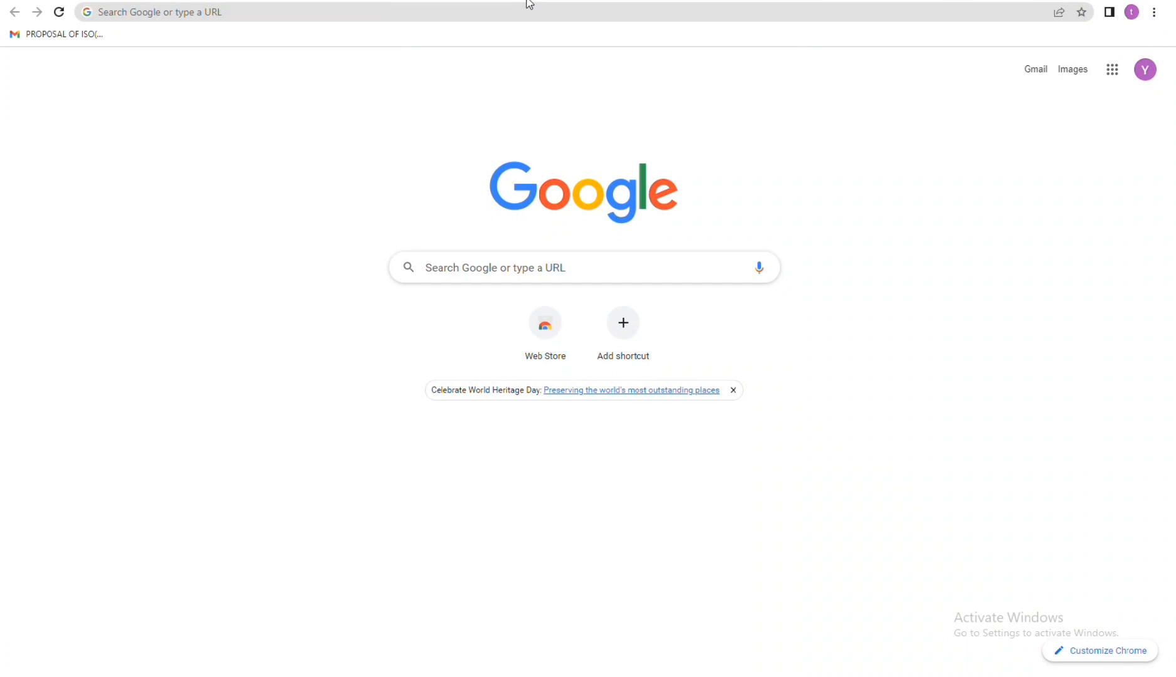
Step: Search the web for "mca", open the Ministry of Corporate Affairs site and go to its user login page
{"action": "left_click", "coordinate": [461, 12]}
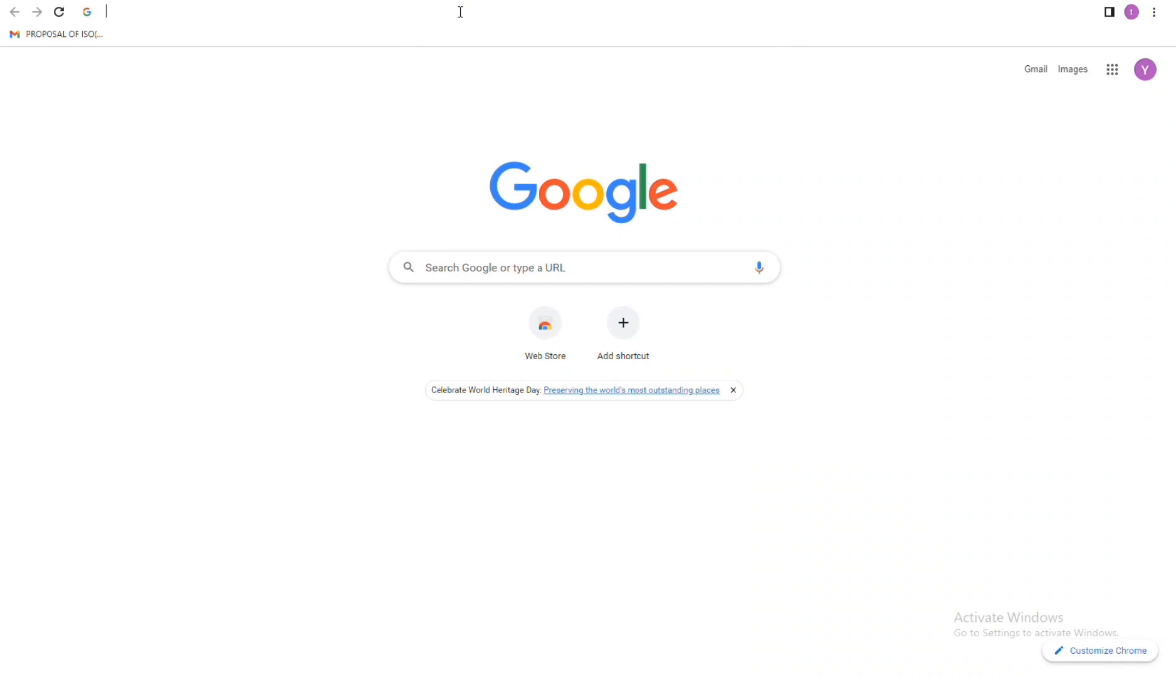
{"action": "type", "text": "mca"}
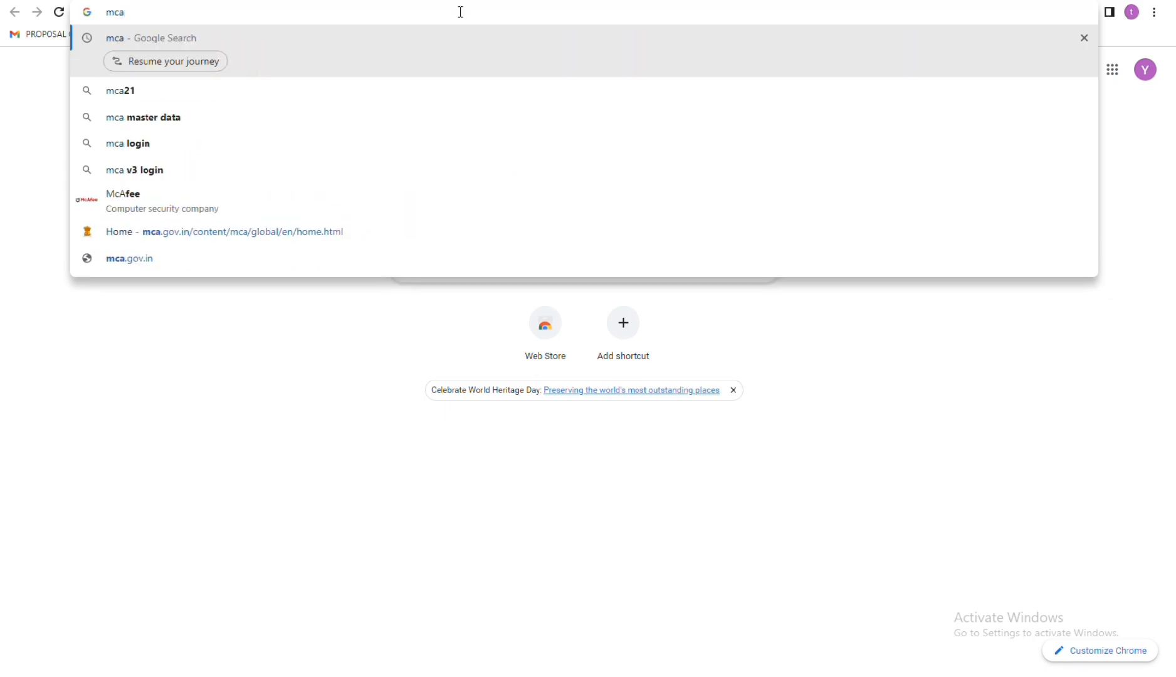
{"action": "key", "text": "Return"}
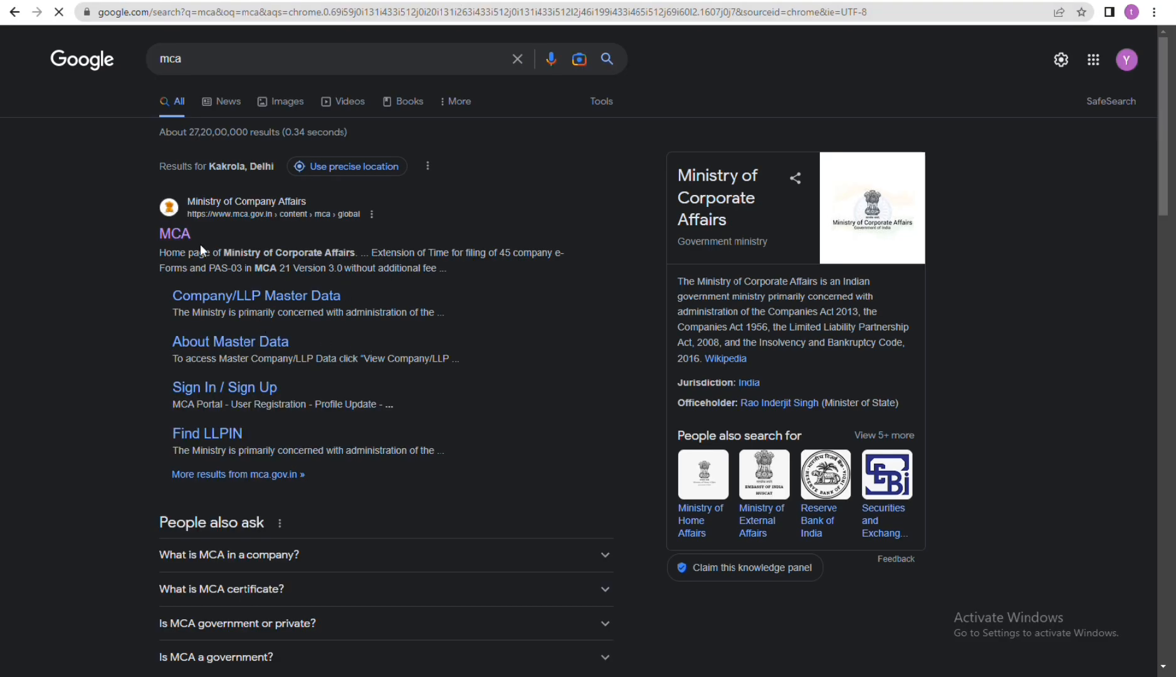
{"action": "left_click", "coordinate": [169, 233]}
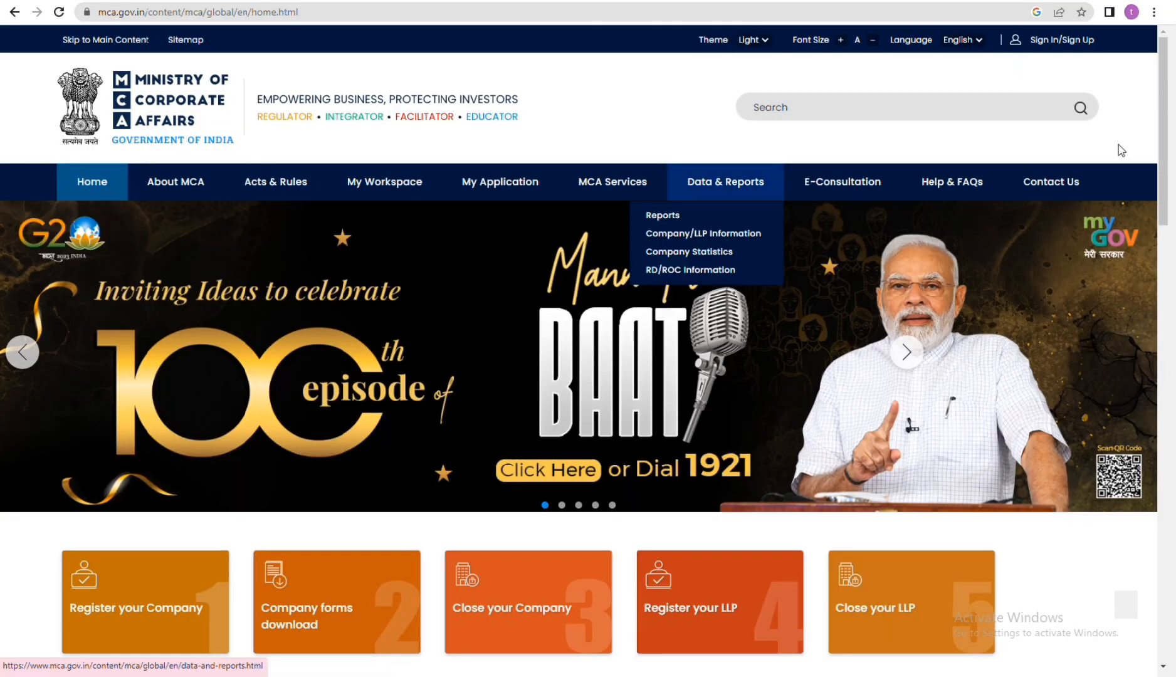
{"action": "left_click", "coordinate": [1082, 39]}
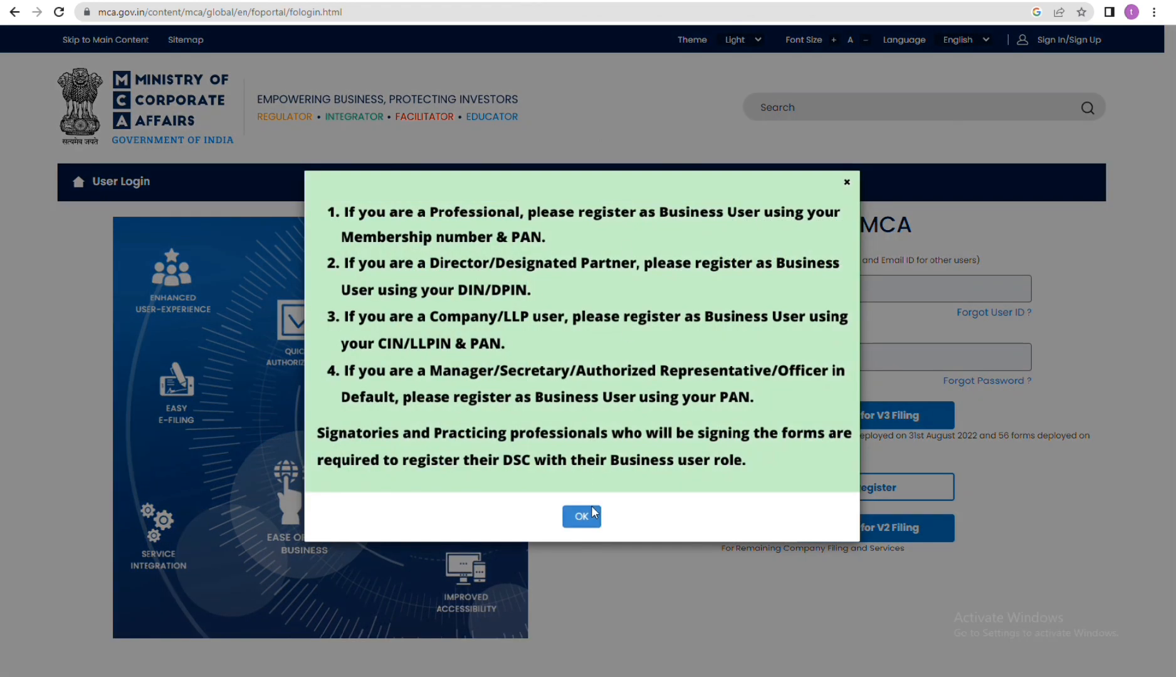
Step: Log in for V3 filing with the user ID and account password, confirm the OTP, and decline saving the password
{"action": "left_click", "coordinate": [592, 515]}
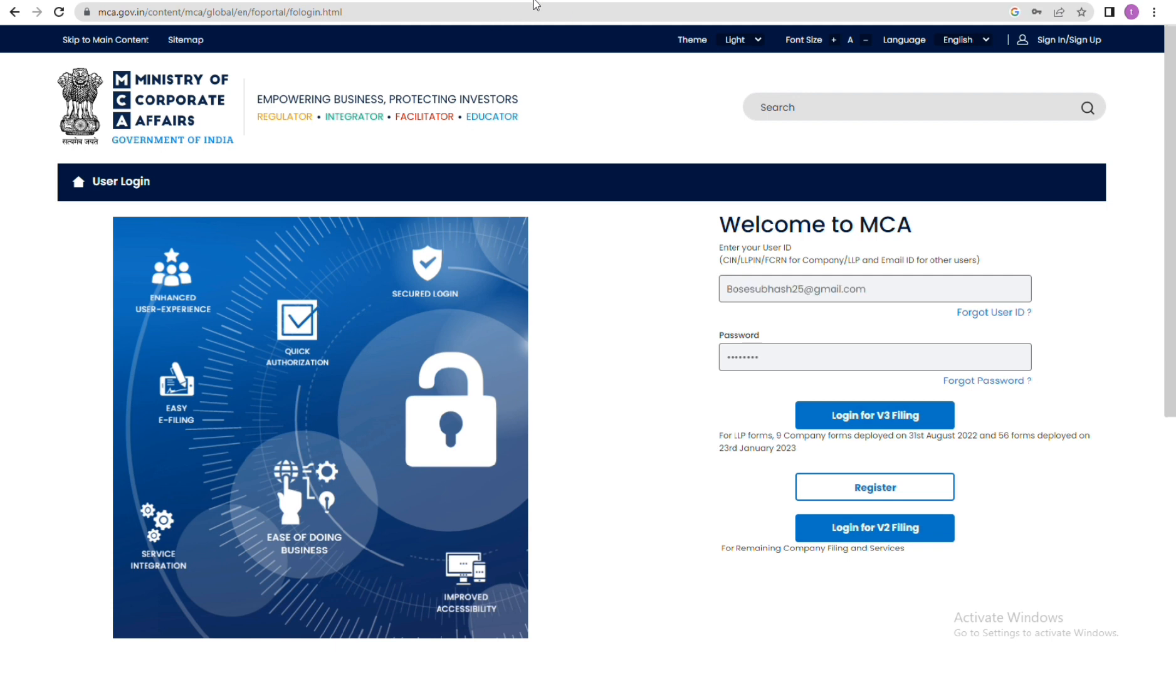
{"action": "left_click", "coordinate": [876, 424]}
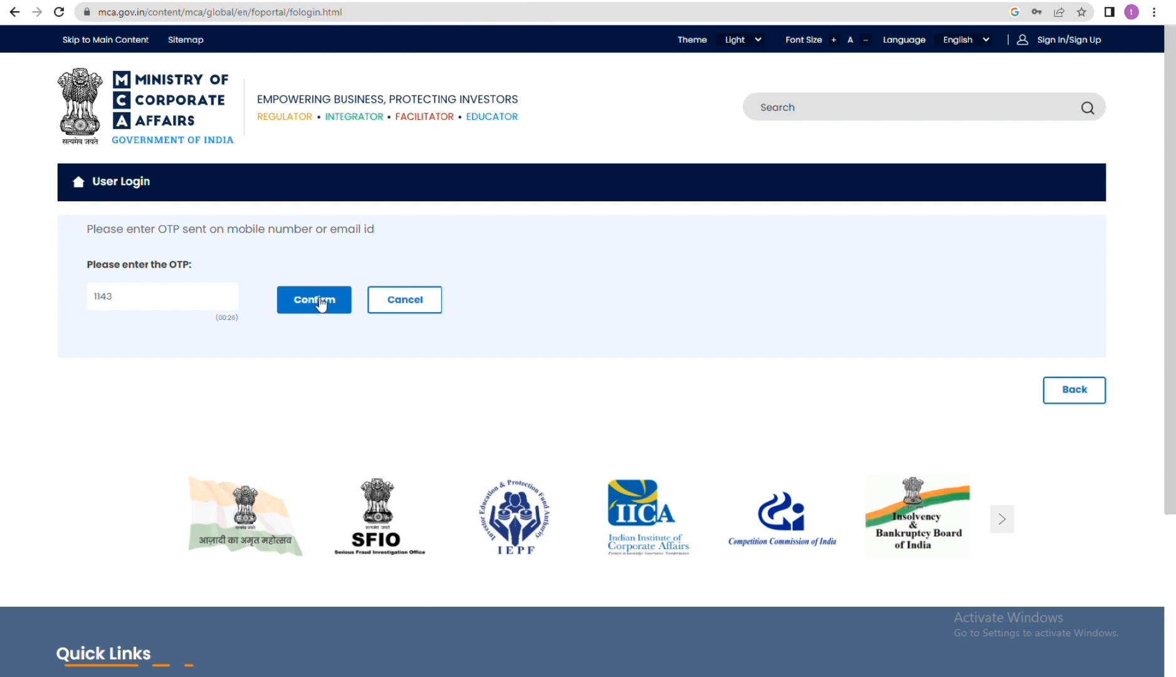
{"action": "left_click", "coordinate": [323, 298]}
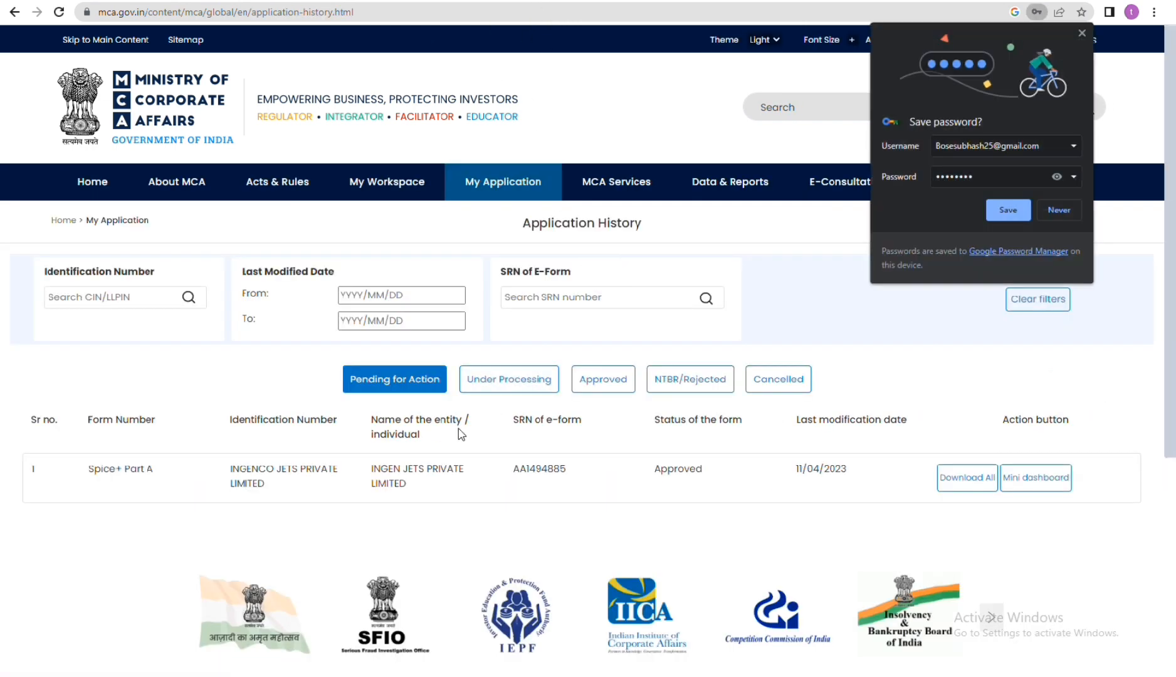
{"action": "left_click", "coordinate": [1059, 210]}
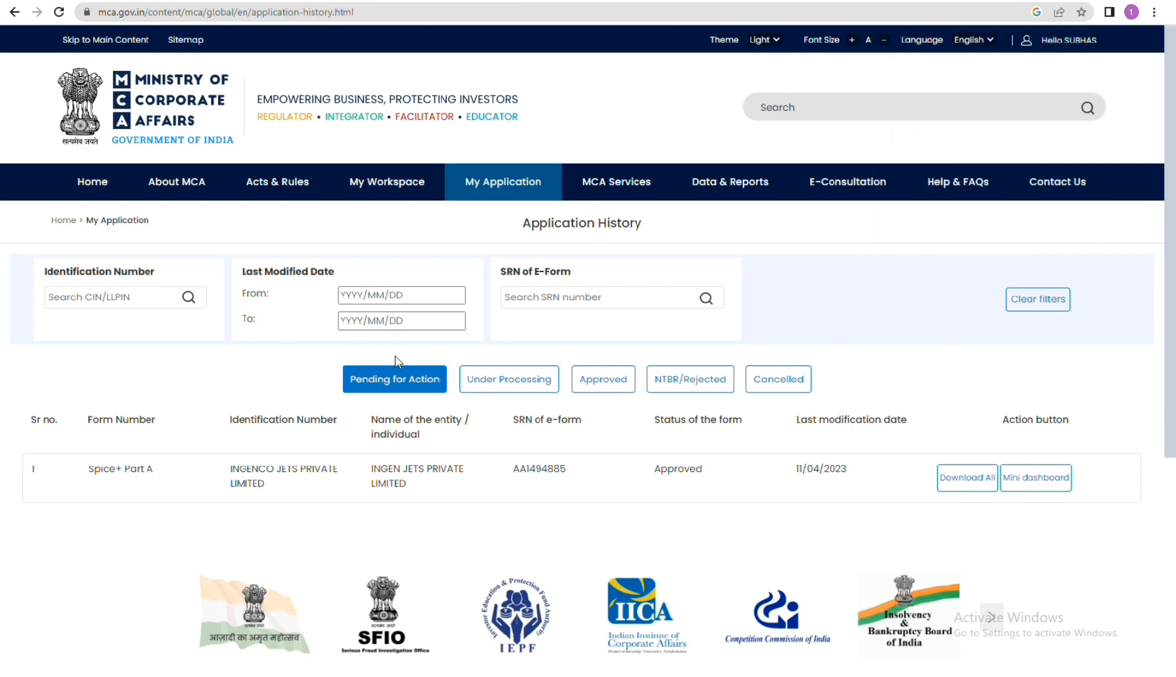
Step: Open the SPICe+ form for reserving a name for a new company incorporation under the Company e-Filing incorporation services
{"action": "left_click", "coordinate": [614, 188]}
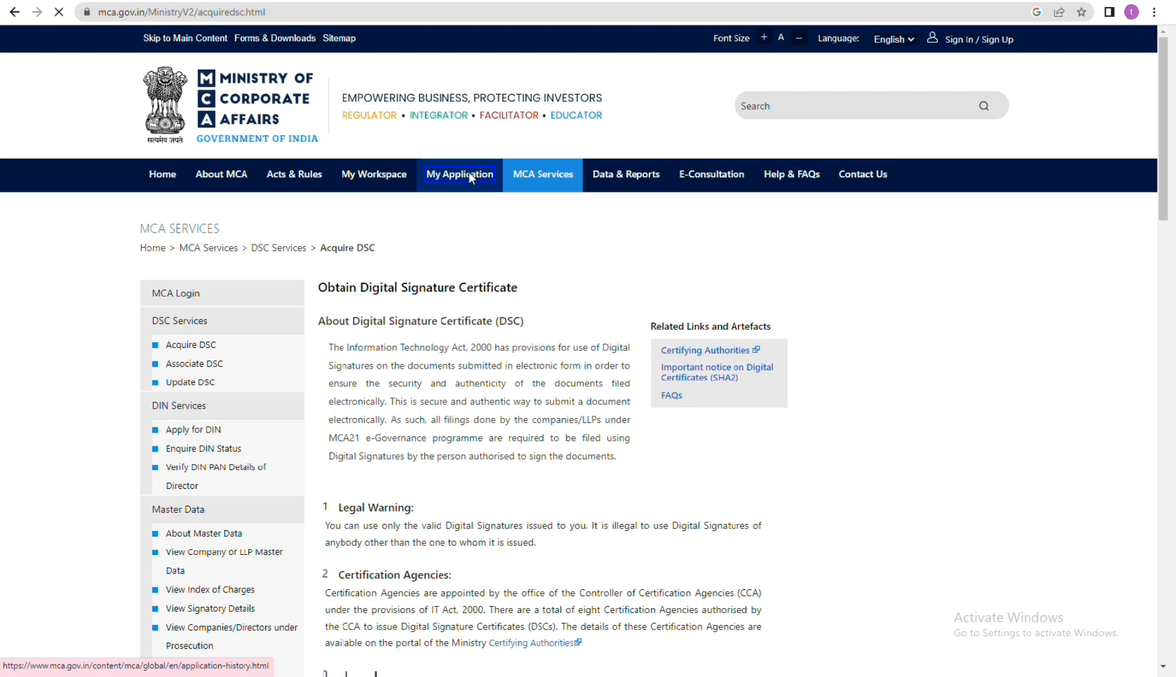
{"action": "left_click", "coordinate": [470, 177]}
{"action": "mouse_move", "coordinate": [583, 200]}
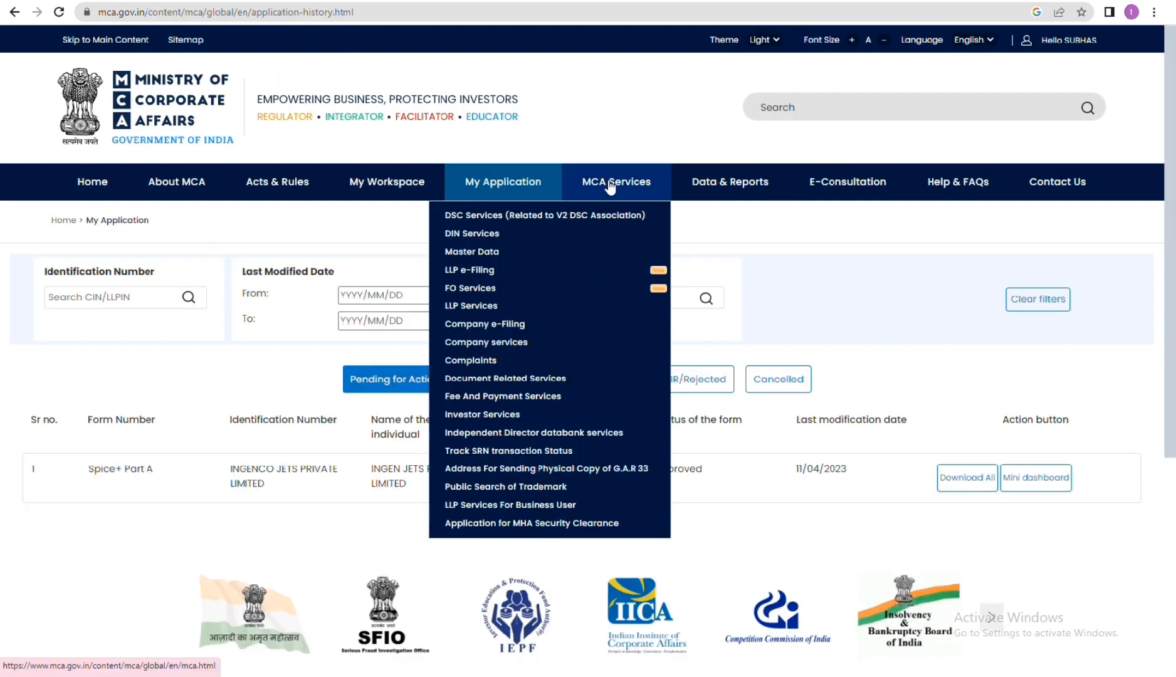
{"action": "mouse_move", "coordinate": [516, 289]}
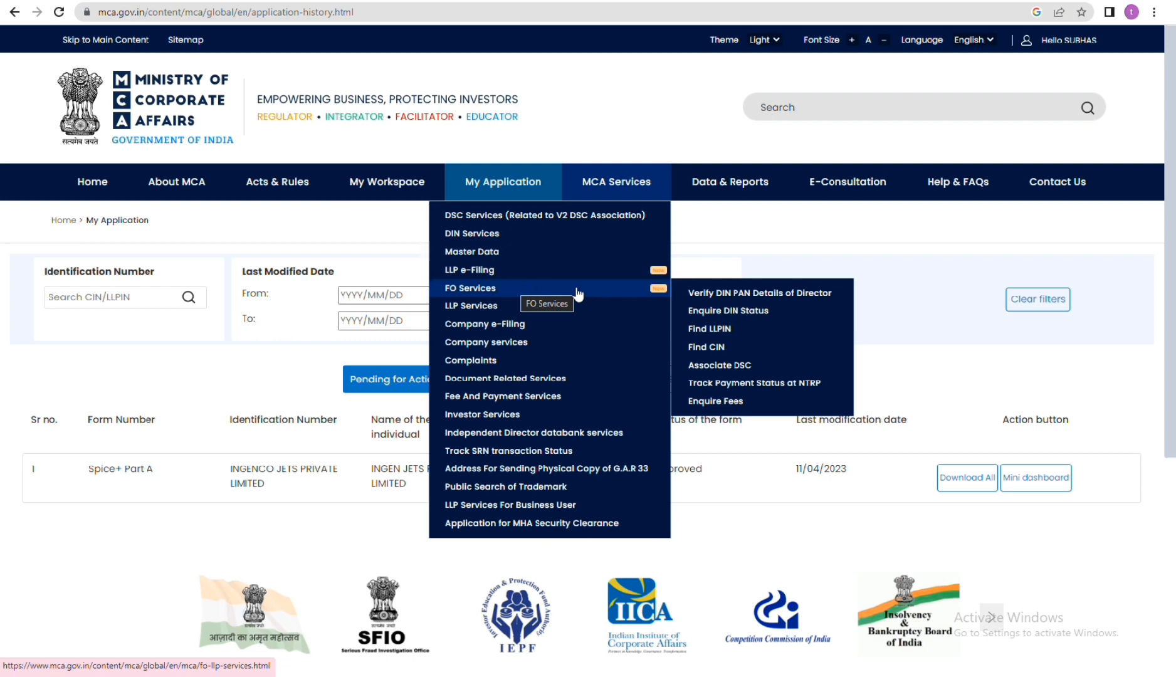
{"action": "mouse_move", "coordinate": [578, 324]}
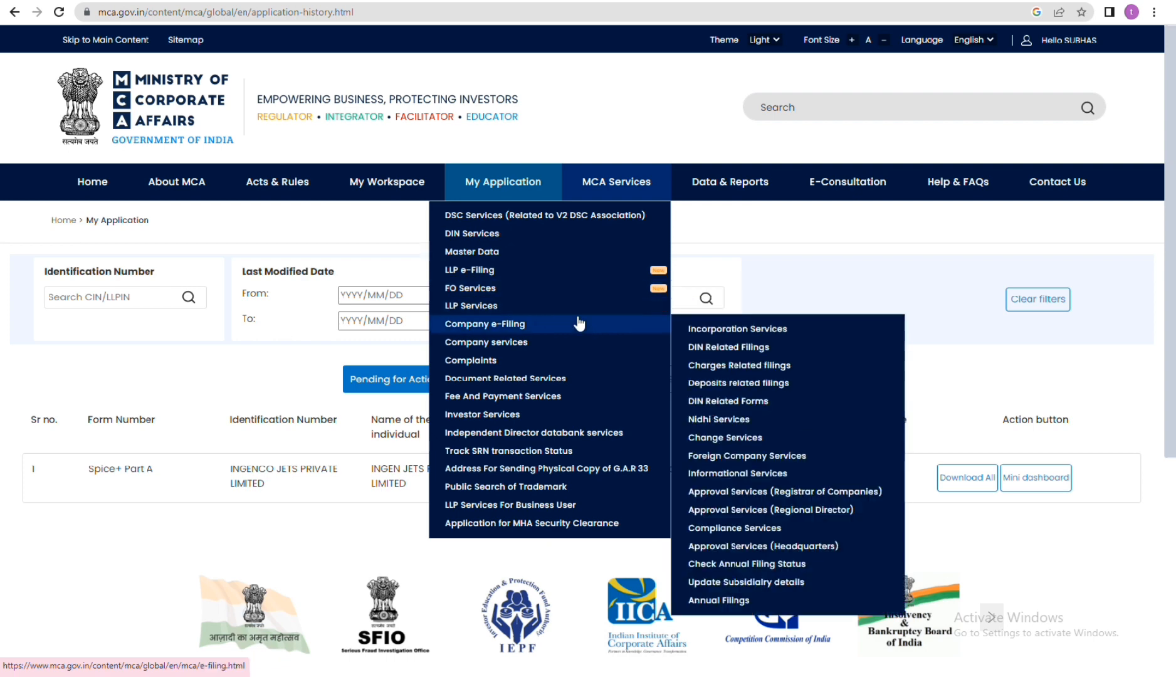
{"action": "mouse_move", "coordinate": [761, 339]}
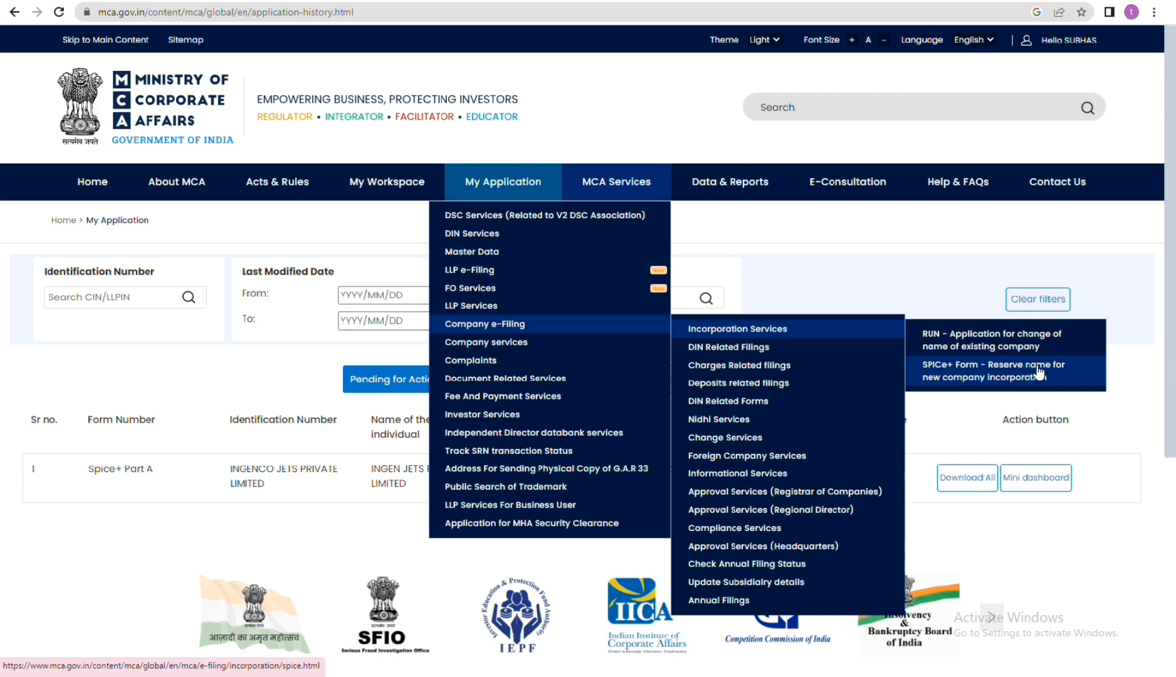
{"action": "left_click", "coordinate": [996, 379]}
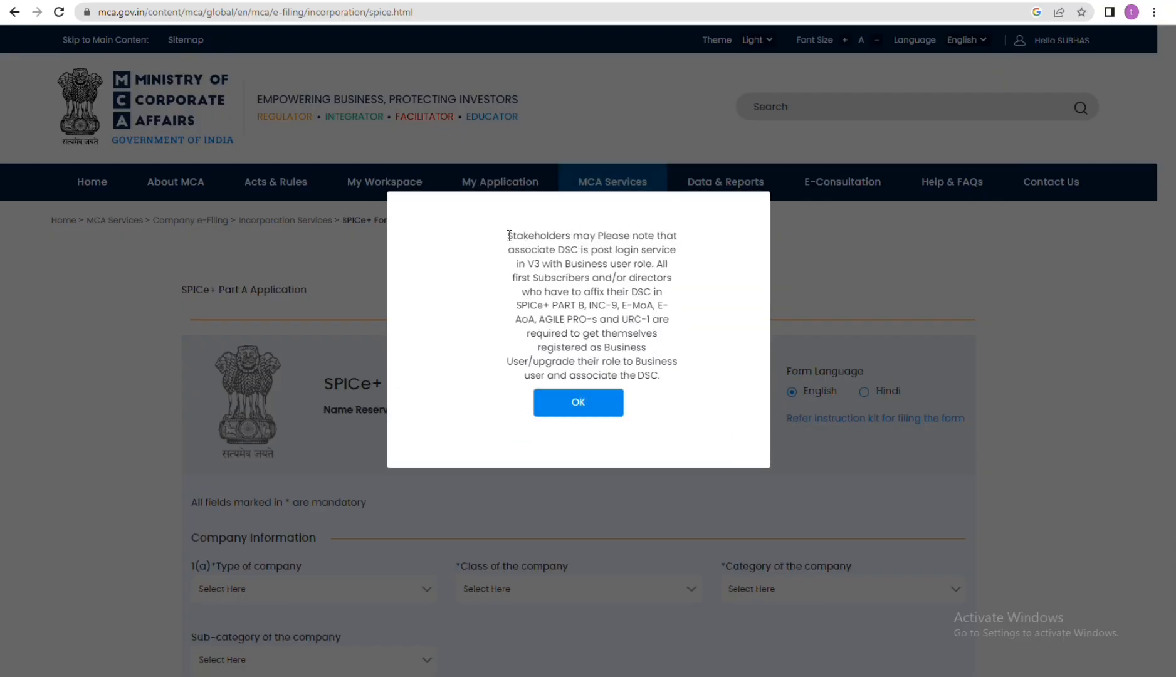
Step: Read the notice on DSC association and business user registration for subscribers and directors, and acknowledge it
{"action": "left_click_drag", "start_coordinate": [506, 236], "coordinate": [688, 252]}
{"action": "left_click", "coordinate": [689, 264]}
{"action": "left_click_drag", "start_coordinate": [515, 264], "coordinate": [663, 278]}
{"action": "left_click_drag", "start_coordinate": [518, 293], "coordinate": [664, 294]}
{"action": "left_click", "coordinate": [516, 318]}
{"action": "left_click_drag", "start_coordinate": [516, 317], "coordinate": [614, 326]}
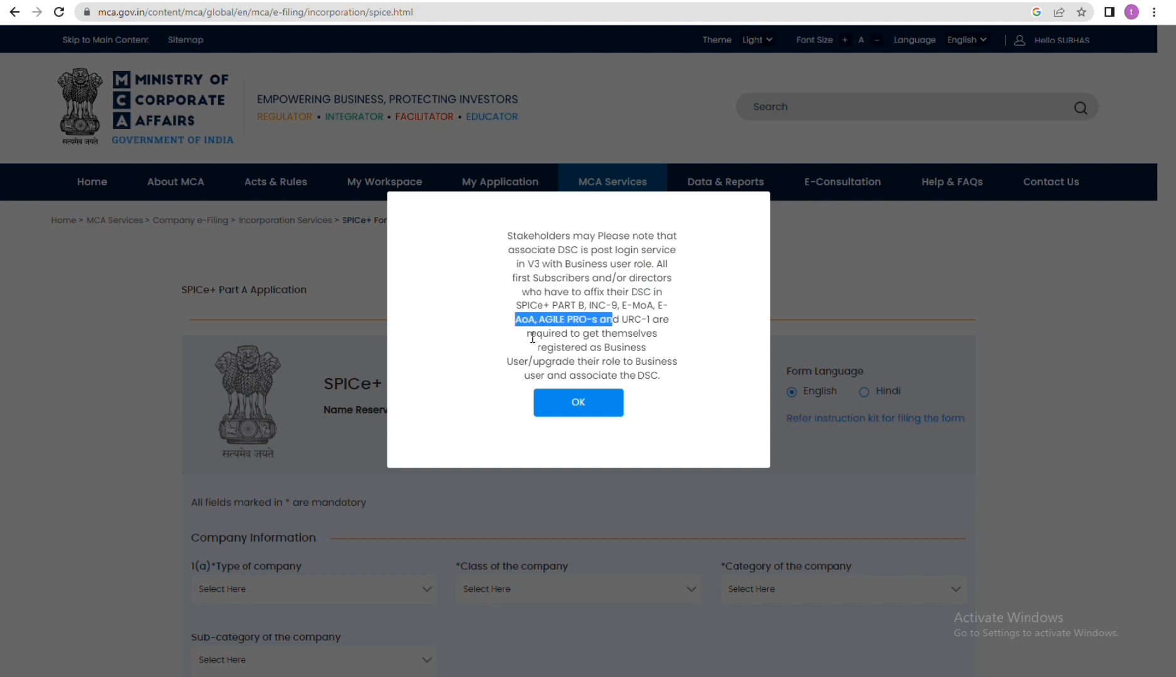
{"action": "left_click_drag", "start_coordinate": [516, 305], "coordinate": [653, 306]}
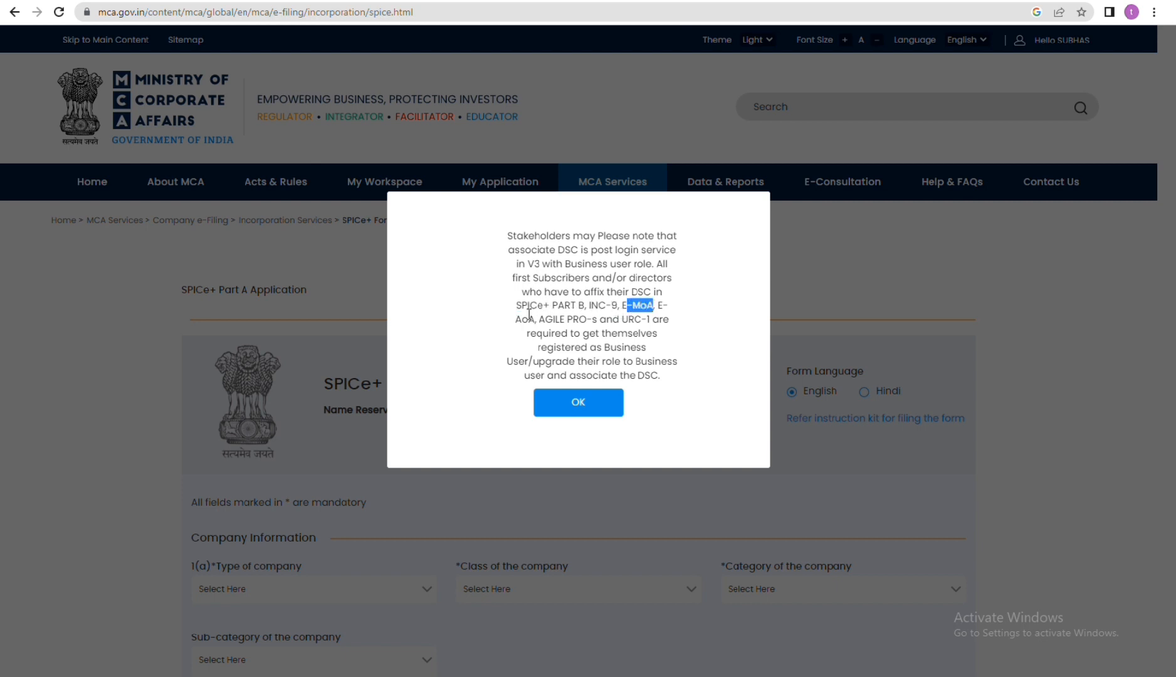
{"action": "left_click_drag", "start_coordinate": [545, 318], "coordinate": [575, 318]}
{"action": "left_click_drag", "start_coordinate": [651, 320], "coordinate": [670, 319]}
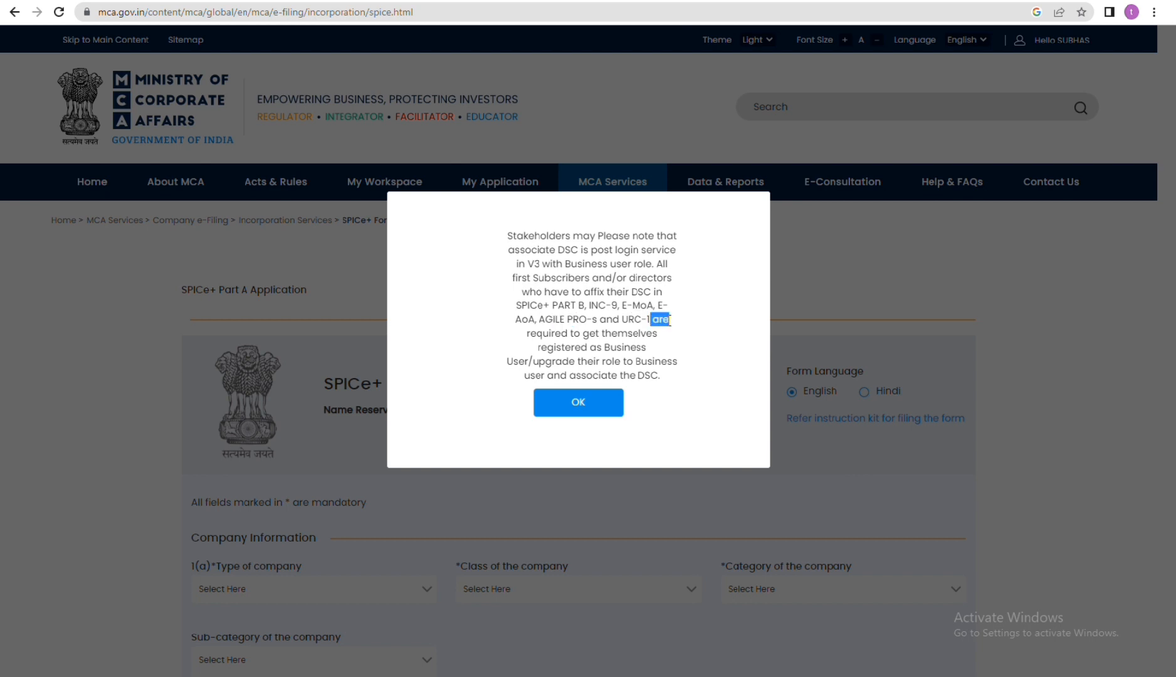
{"action": "left_click_drag", "start_coordinate": [558, 335], "coordinate": [617, 375]}
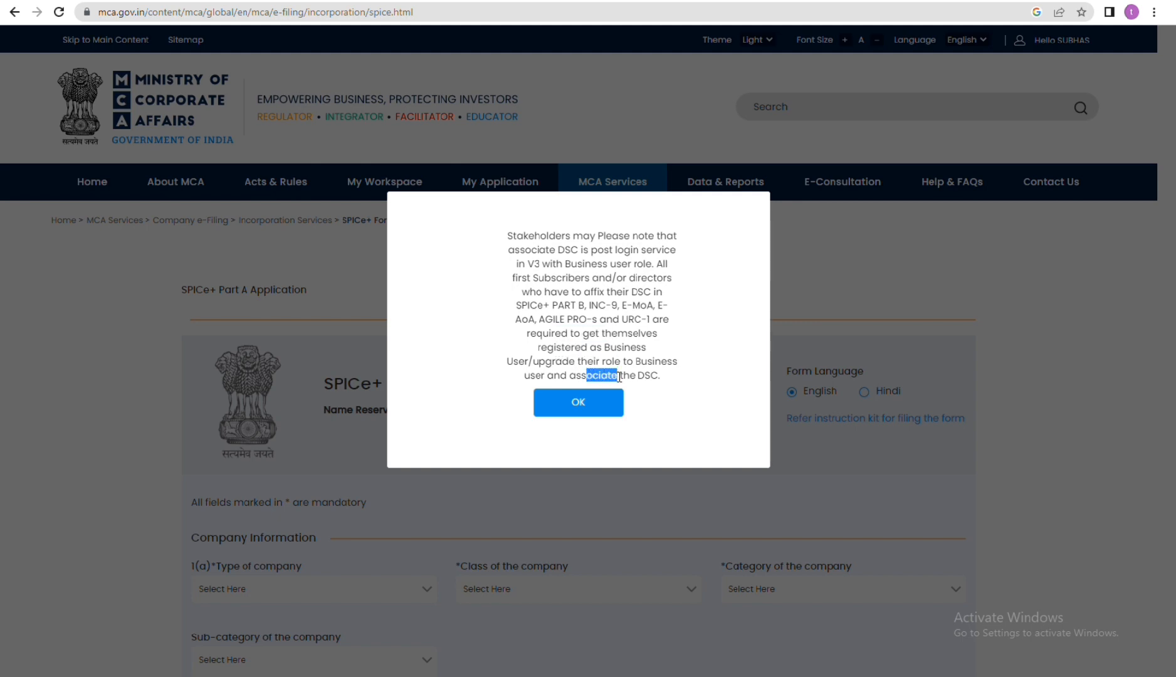
{"action": "left_click", "coordinate": [586, 407]}
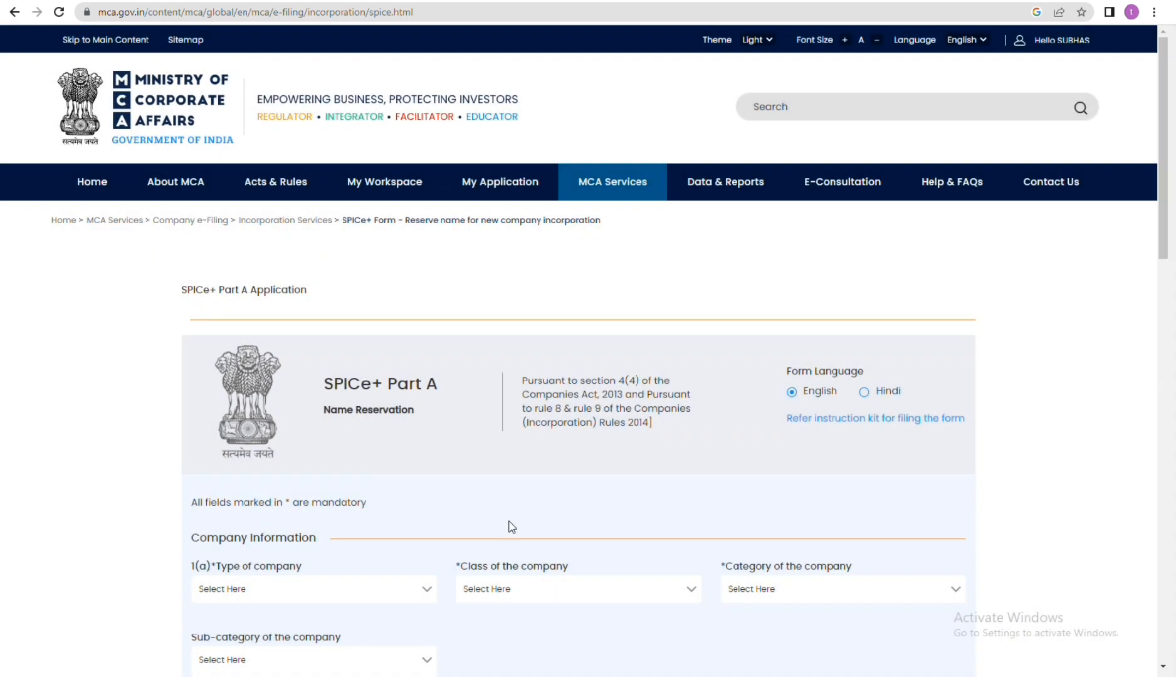
Step: Set the type of company to New Company (Others) and the class of the company to Private
{"action": "scroll", "coordinate": [509, 526], "scroll_direction": "down", "scroll_amount": 3}
{"action": "left_click", "coordinate": [383, 380]}
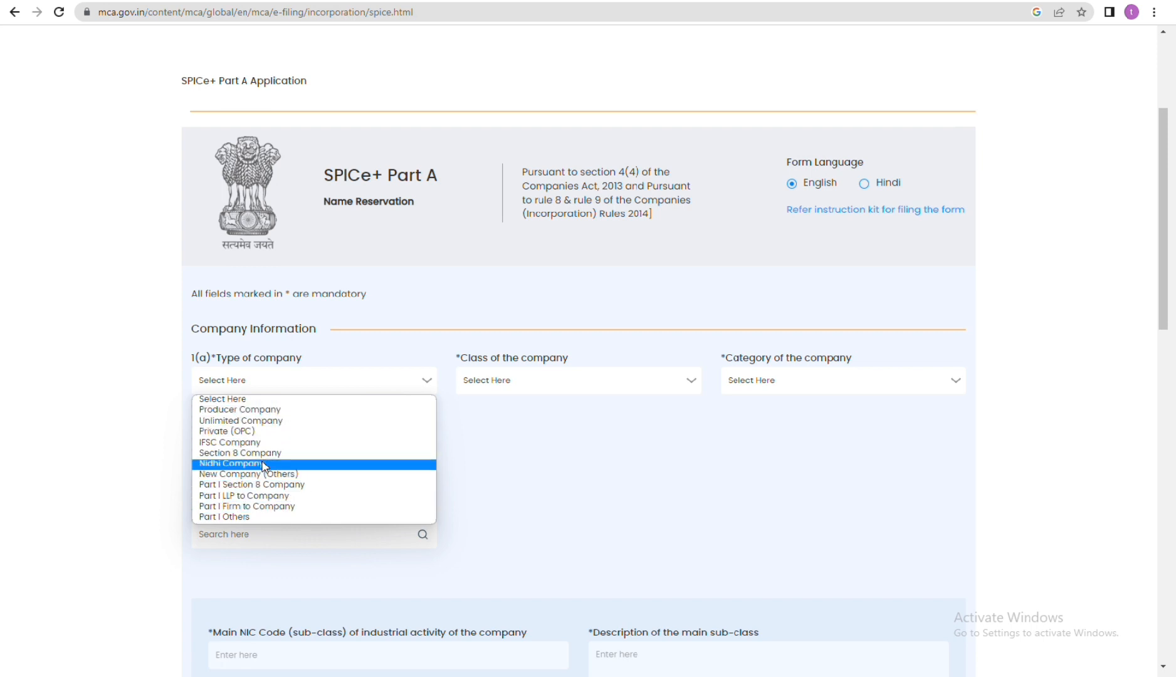
{"action": "left_click", "coordinate": [281, 474]}
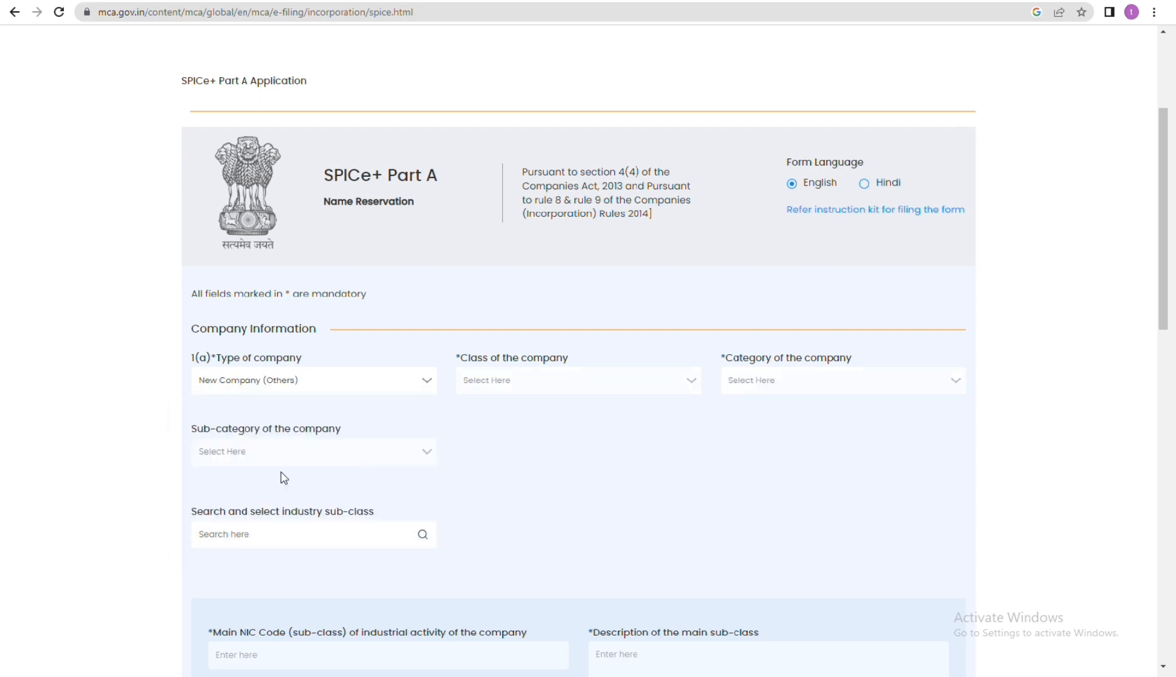
{"action": "left_click", "coordinate": [557, 386]}
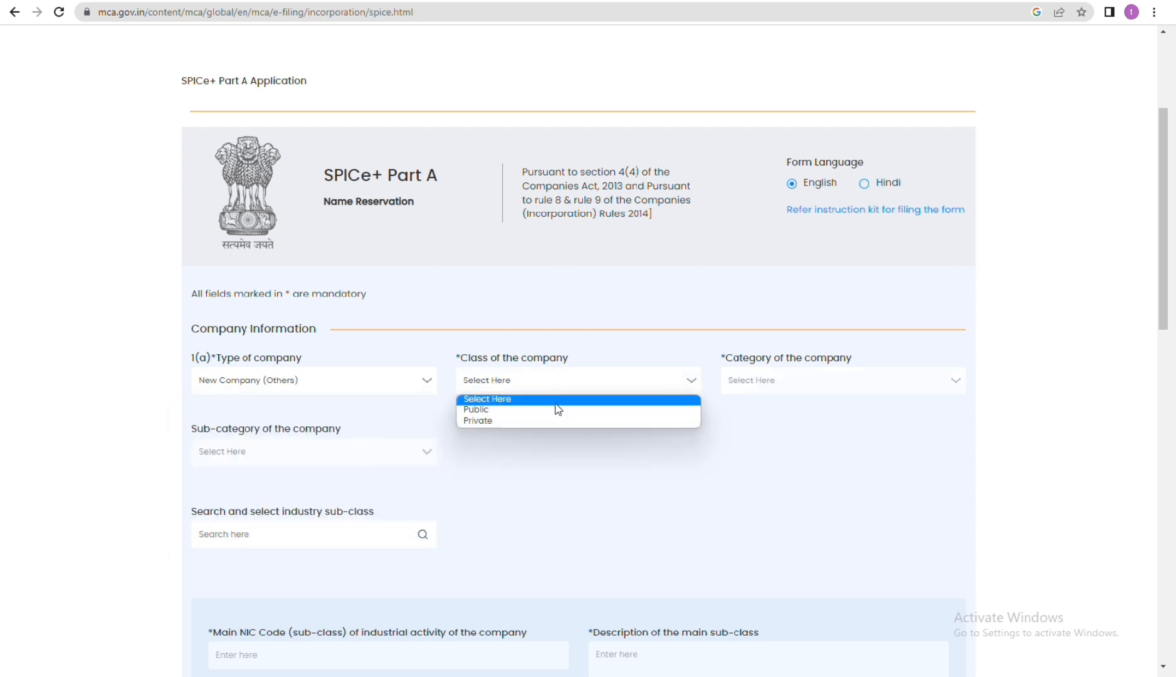
{"action": "left_click", "coordinate": [555, 420]}
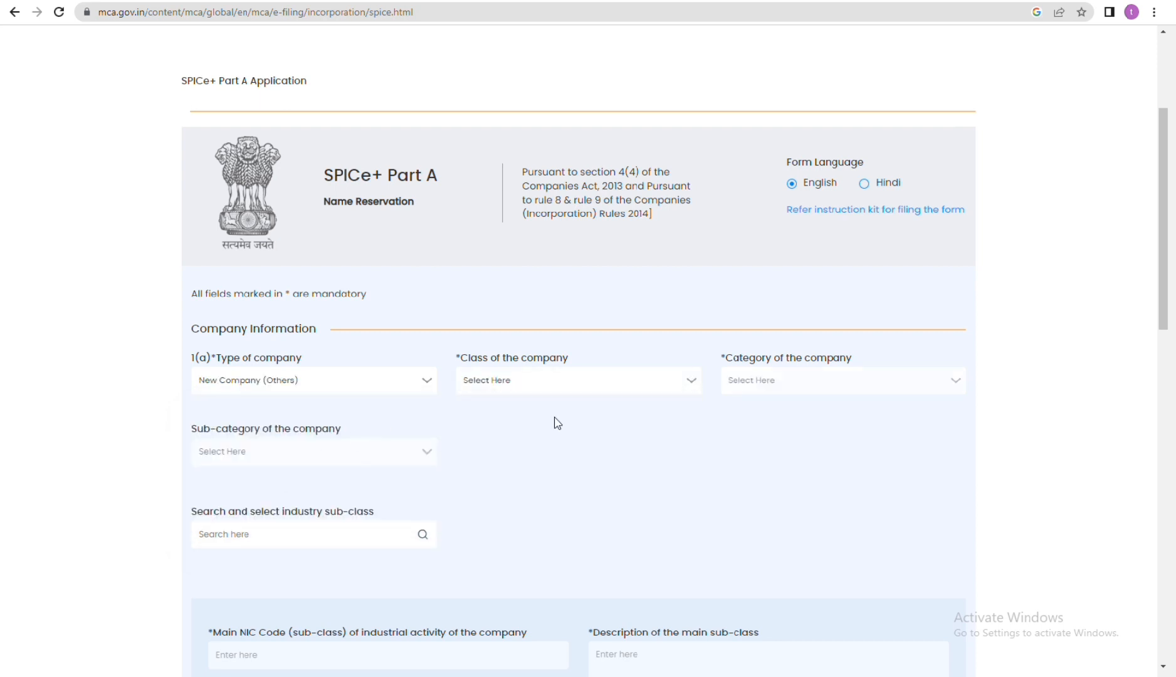
Step: Set the category to Company limited by shares and the sub-category to Non-government company
{"action": "left_click", "coordinate": [814, 388]}
{"action": "left_click", "coordinate": [821, 410]}
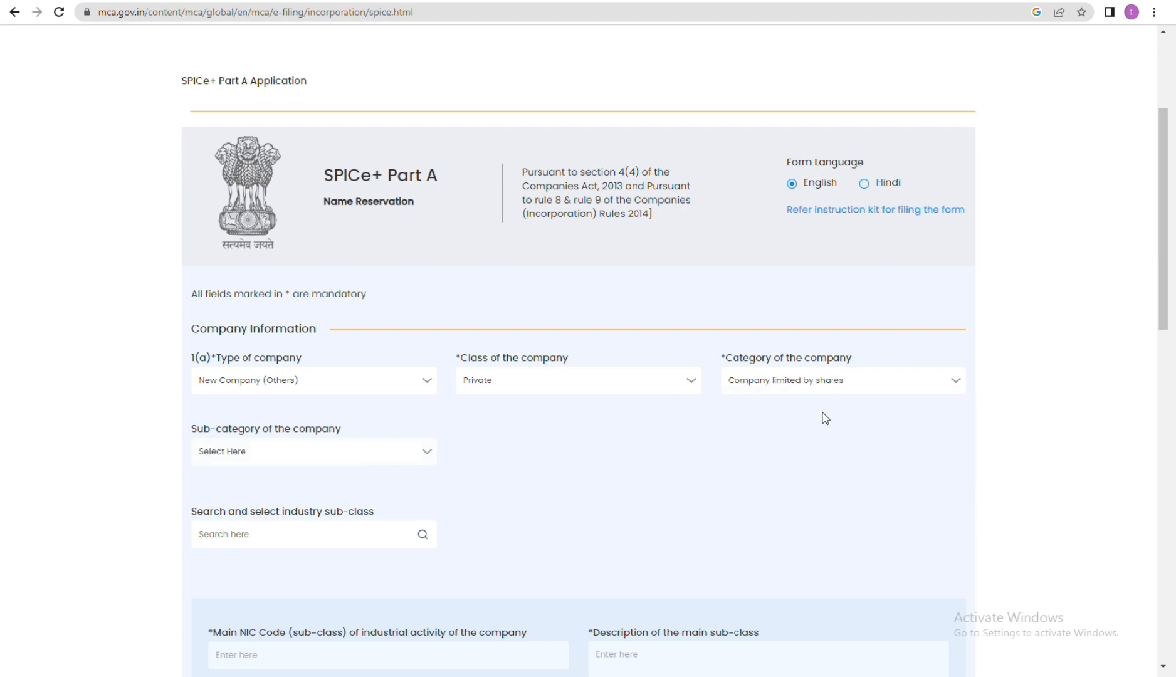
{"action": "left_click", "coordinate": [303, 460]}
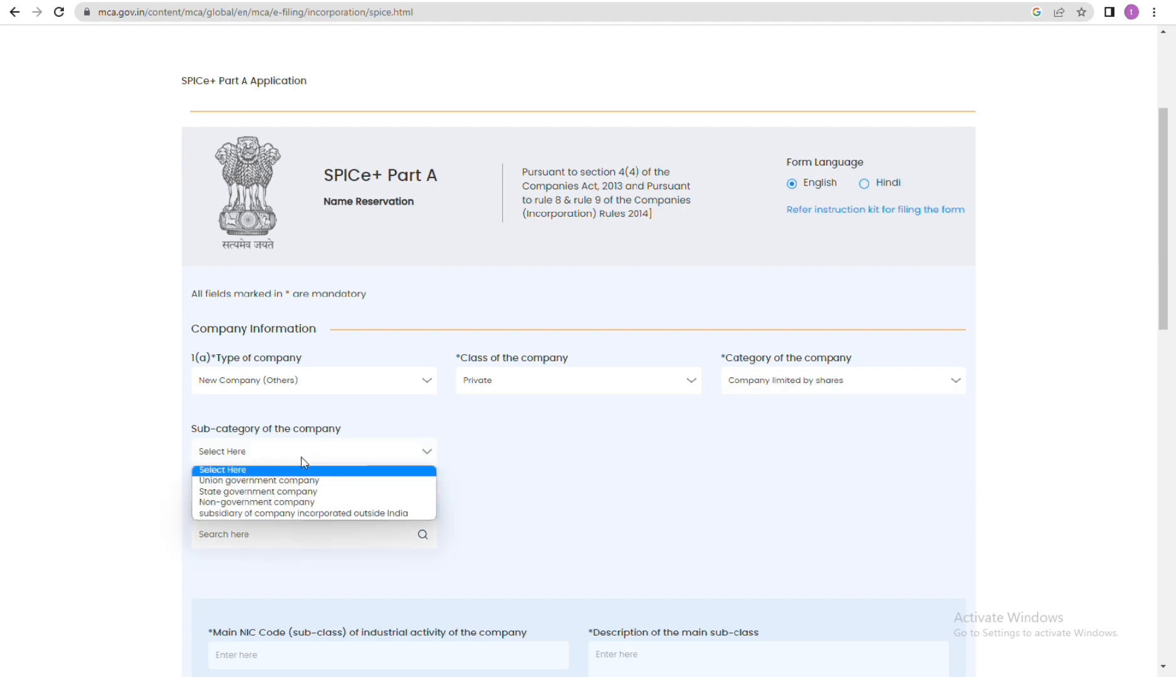
{"action": "left_click", "coordinate": [311, 507]}
Step: Search the NIC codes for "educa" and add the higher education sub-classes 85306 and 85307 to the form
{"action": "scroll", "coordinate": [339, 396], "scroll_direction": "down", "scroll_amount": 2}
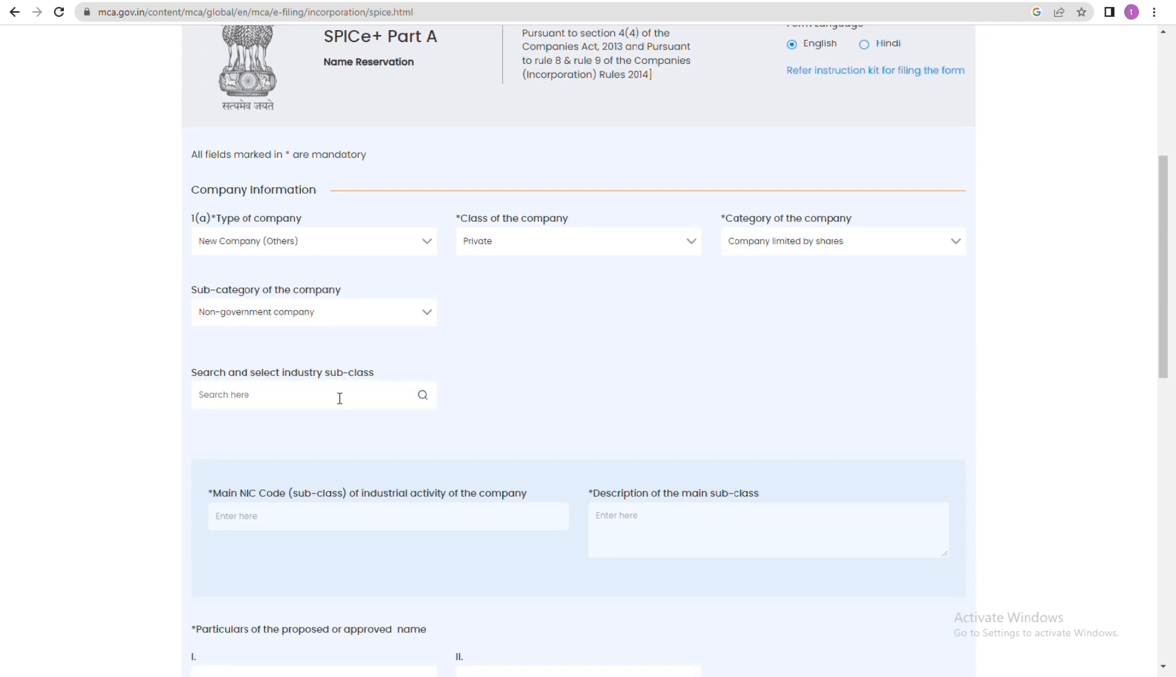
{"action": "left_click", "coordinate": [423, 396]}
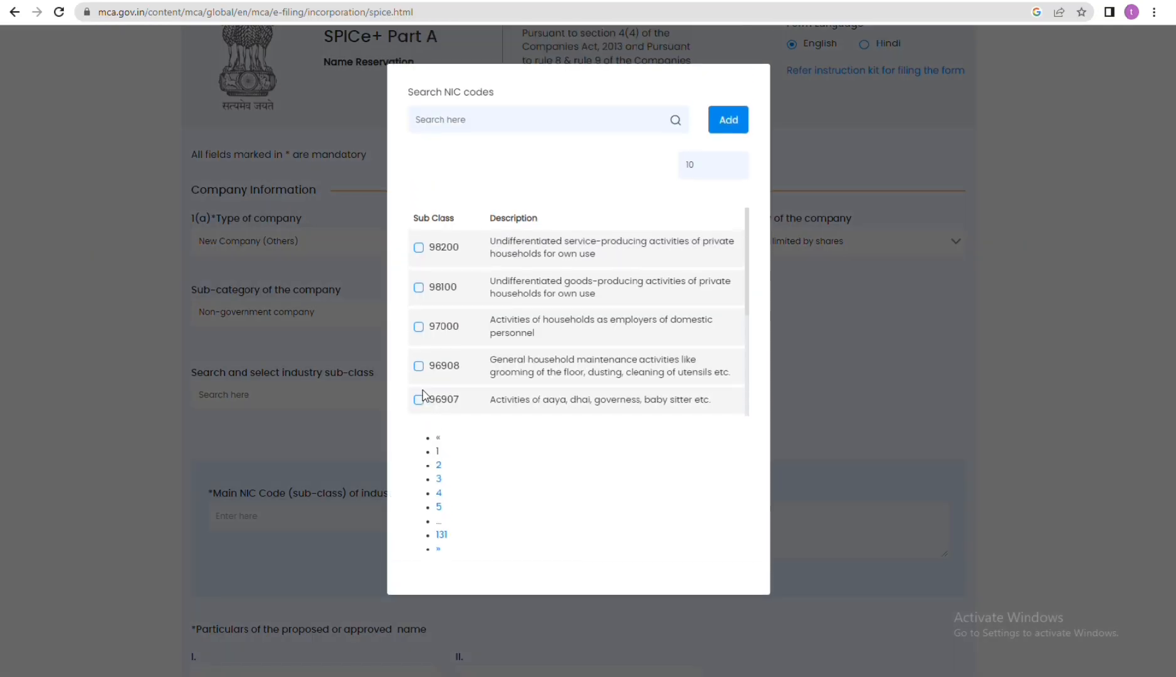
{"action": "left_click", "coordinate": [519, 121]}
{"action": "type", "text": "e"}
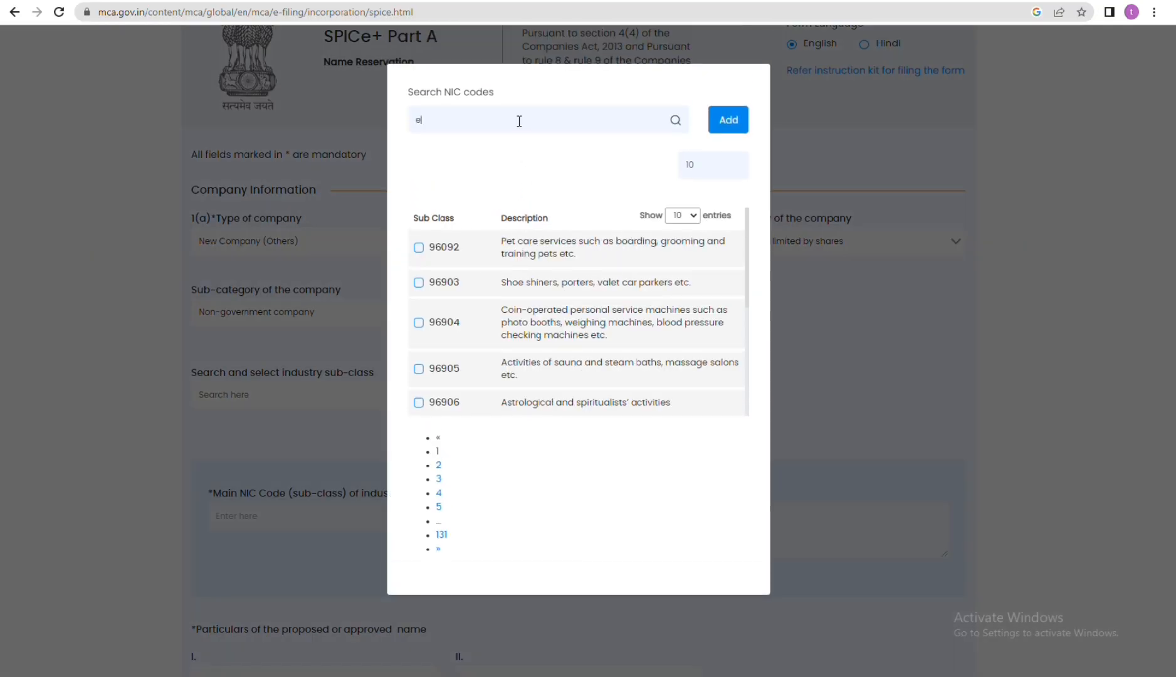
{"action": "type", "text": "duca"}
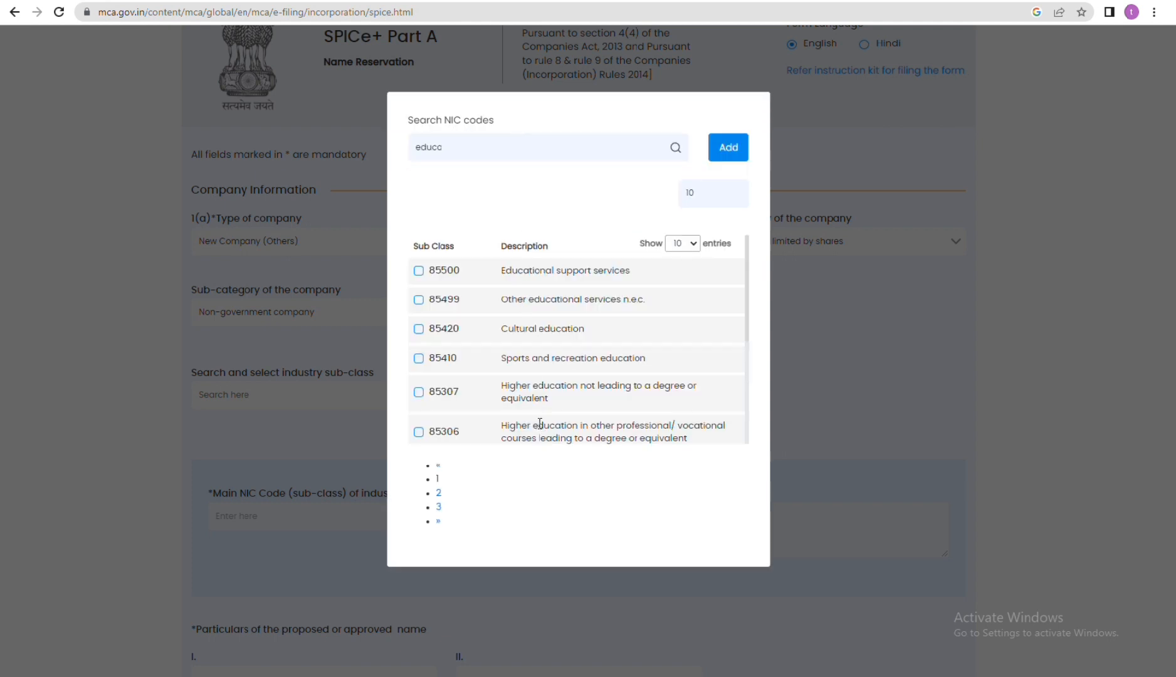
{"action": "left_click", "coordinate": [420, 431]}
{"action": "left_click", "coordinate": [419, 392]}
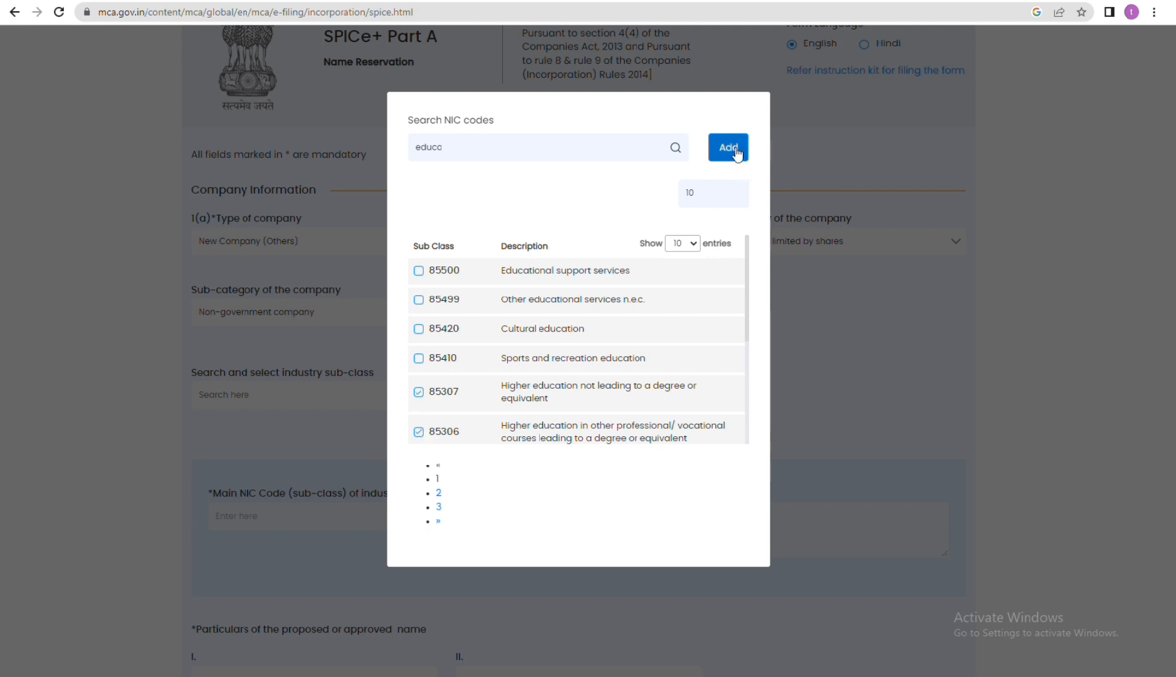
{"action": "left_click", "coordinate": [736, 151]}
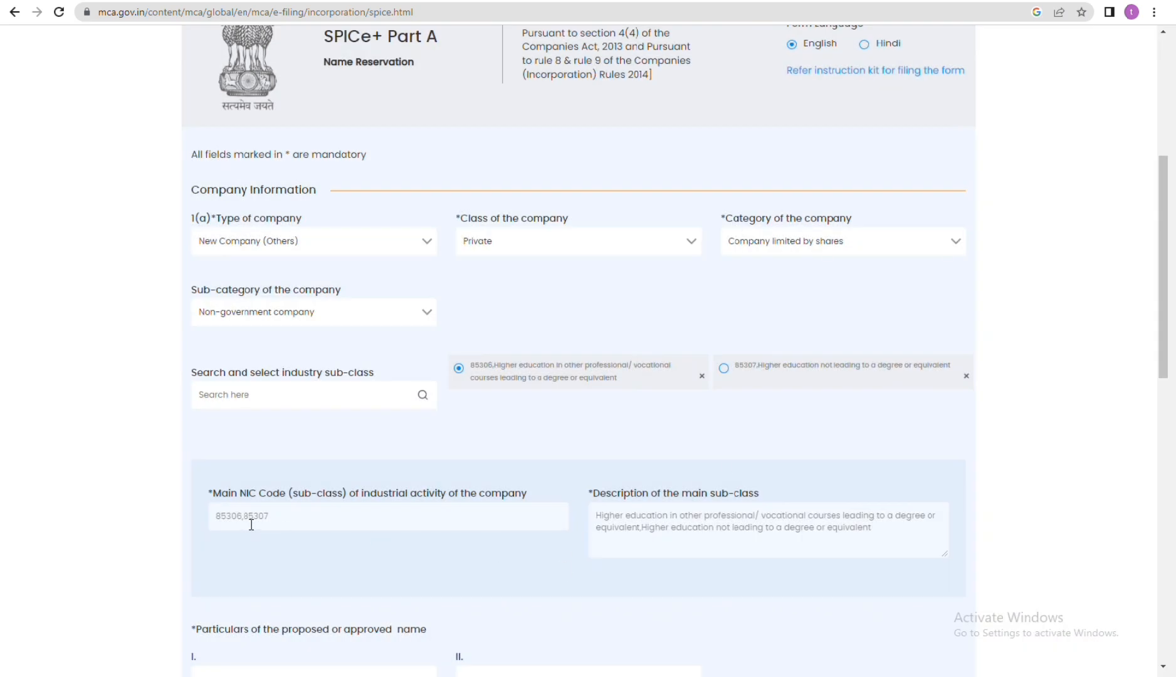
Step: Review the proposed name fields, the optional attachment section and the check, save and submit options of the form
{"action": "scroll", "coordinate": [597, 545], "scroll_direction": "down", "scroll_amount": 3}
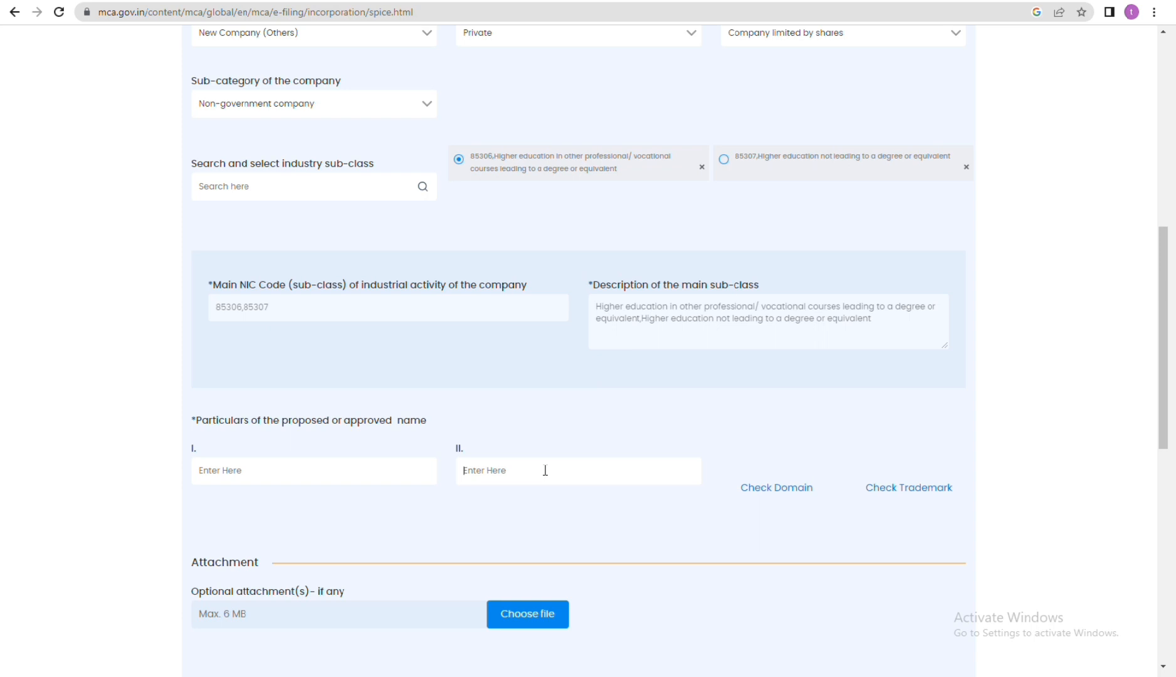
{"action": "scroll", "coordinate": [545, 470], "scroll_direction": "down", "scroll_amount": 1}
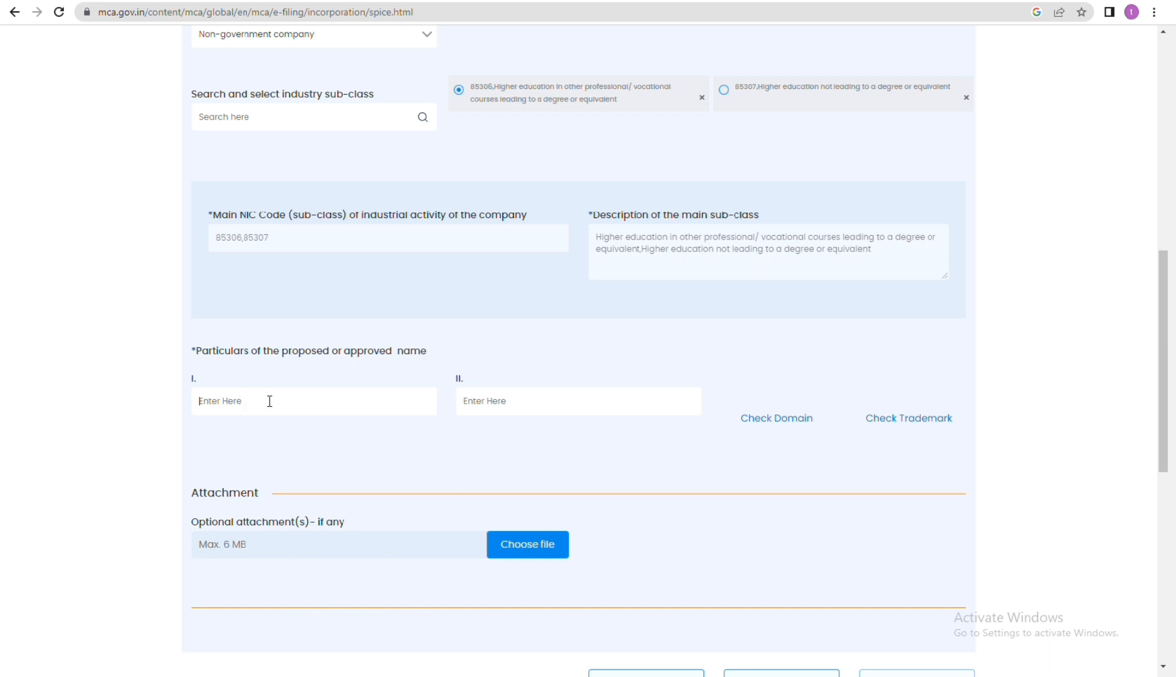
{"action": "left_click", "coordinate": [531, 410]}
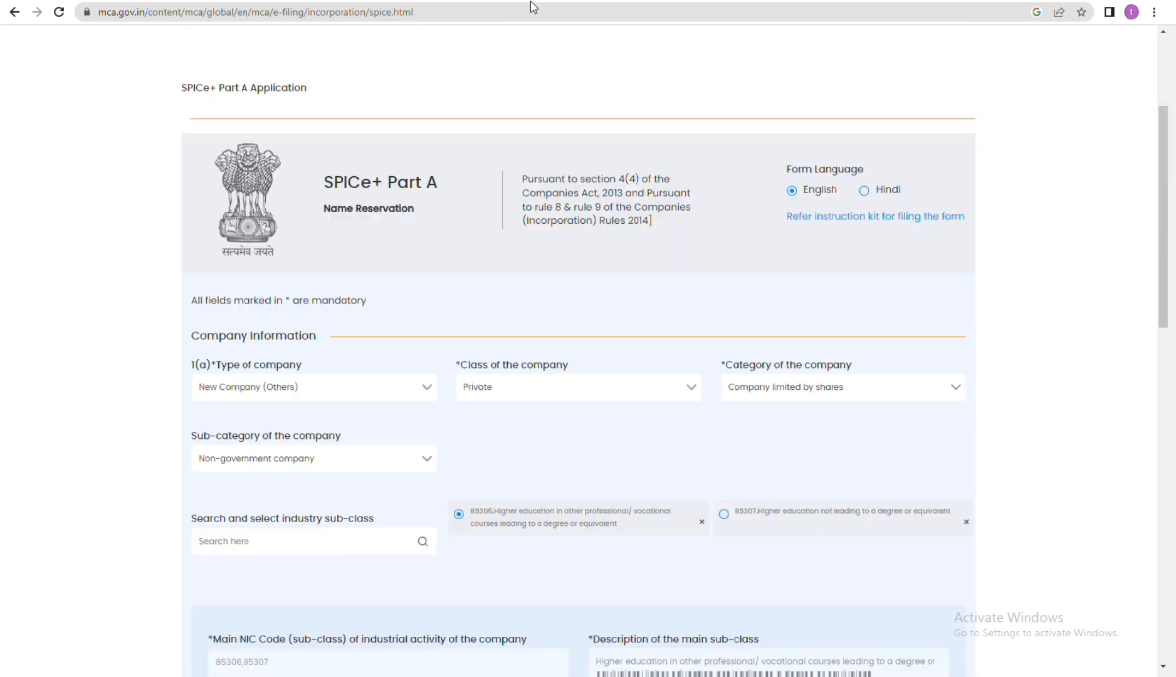
{"action": "scroll", "coordinate": [639, 456], "scroll_direction": "down", "scroll_amount": 15}
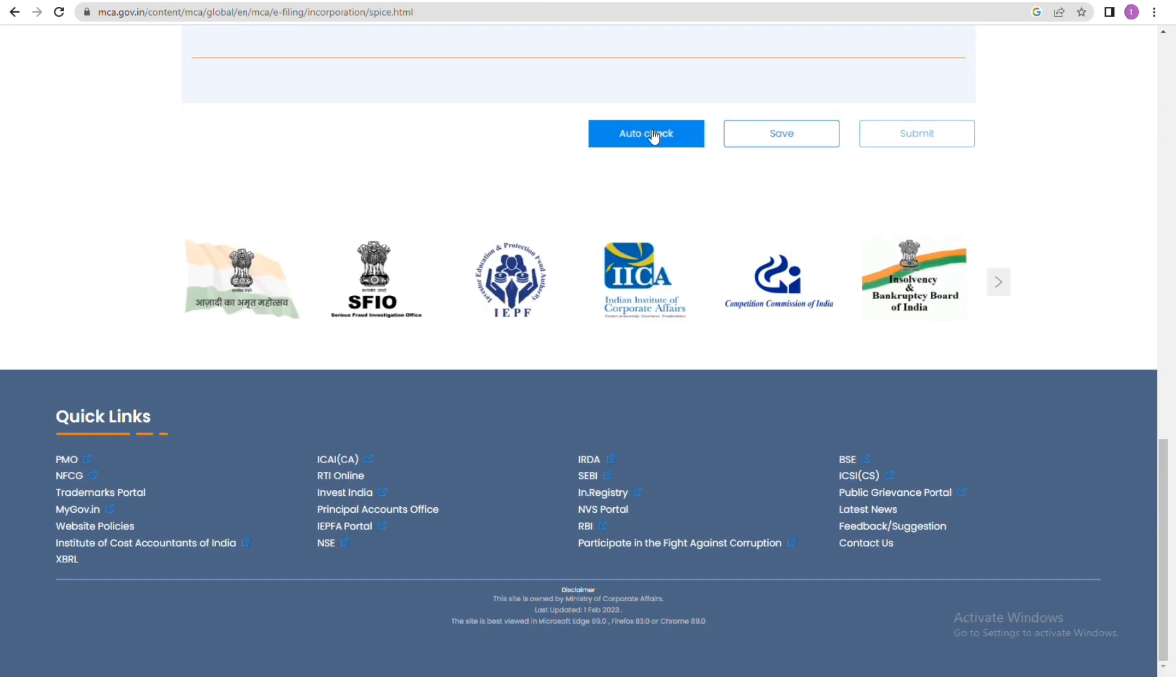
Step: Run the auto check on the proposed names and review the alerts about similar existing and struck-off companies
{"action": "left_click", "coordinate": [653, 136]}
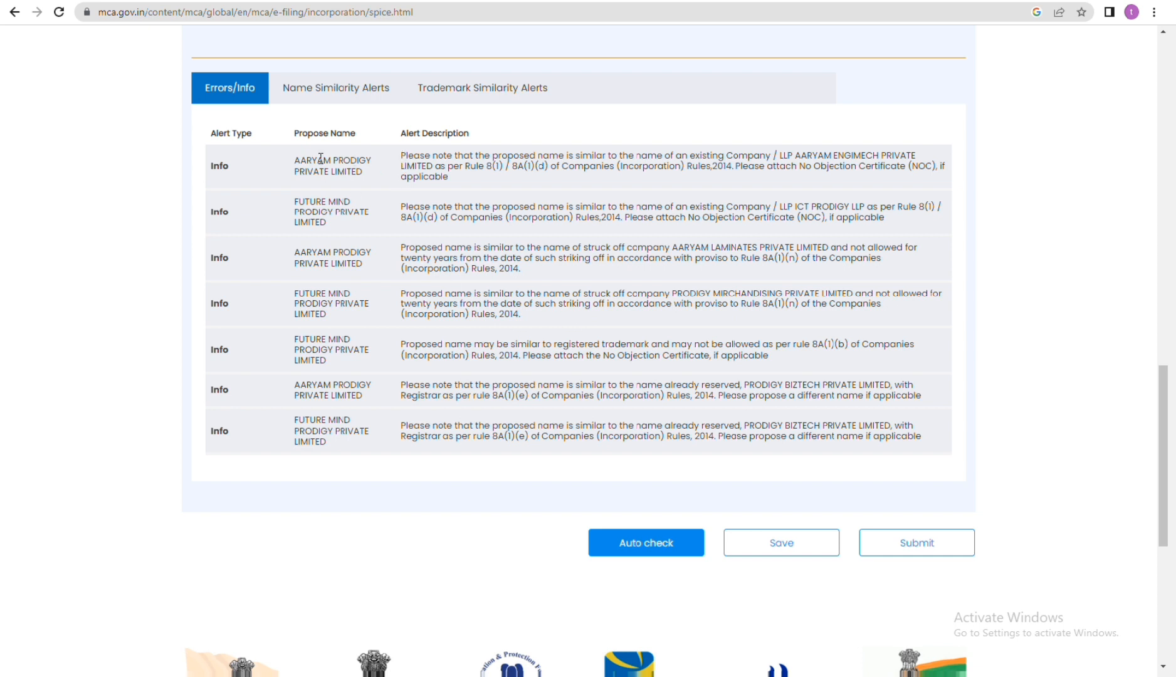
{"action": "left_click_drag", "start_coordinate": [292, 161], "coordinate": [363, 173]}
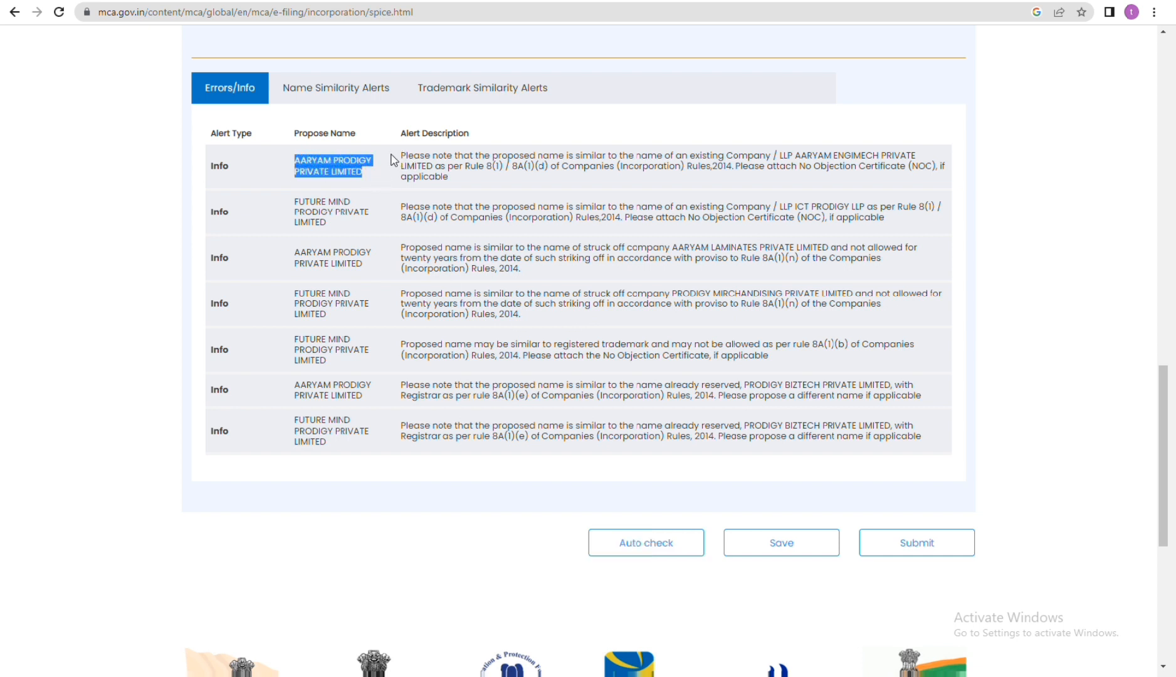
{"action": "left_click", "coordinate": [762, 182]}
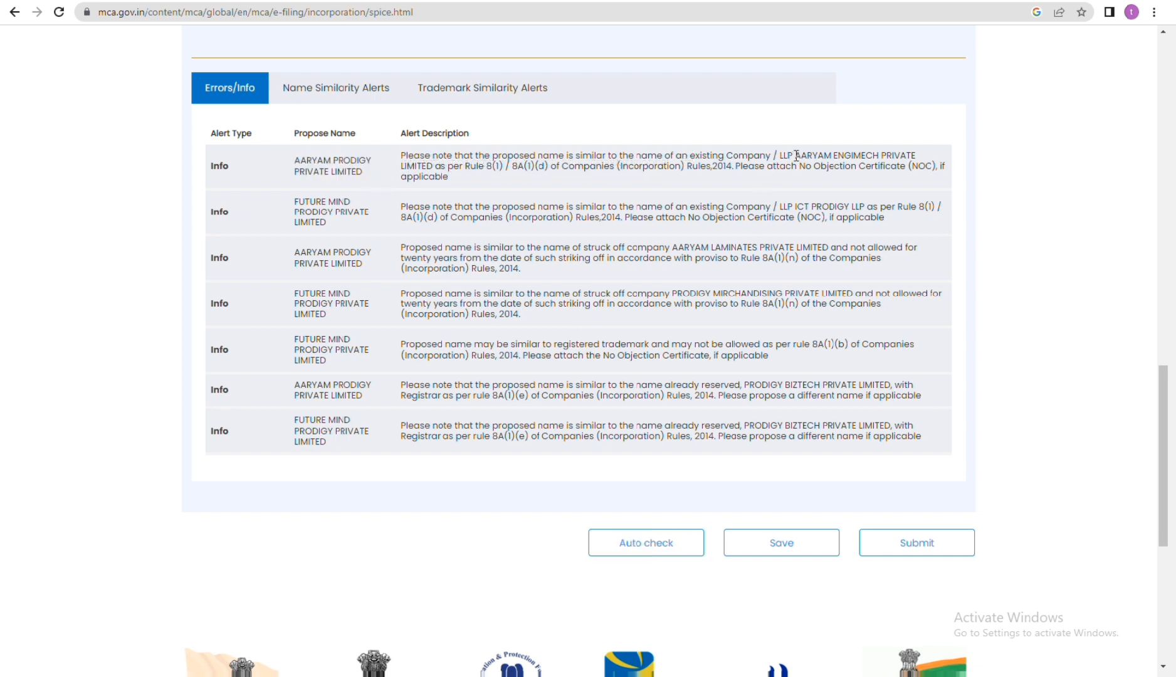
{"action": "left_click_drag", "start_coordinate": [802, 155], "coordinate": [928, 158]}
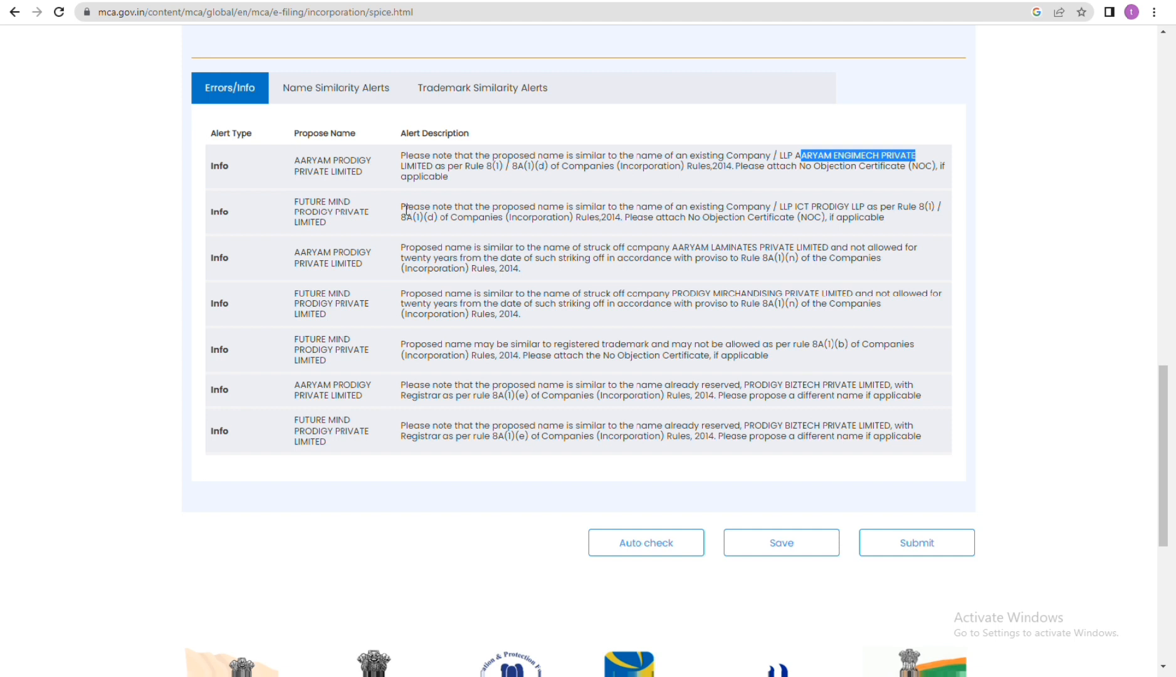
{"action": "left_click_drag", "start_coordinate": [402, 207], "coordinate": [859, 206]}
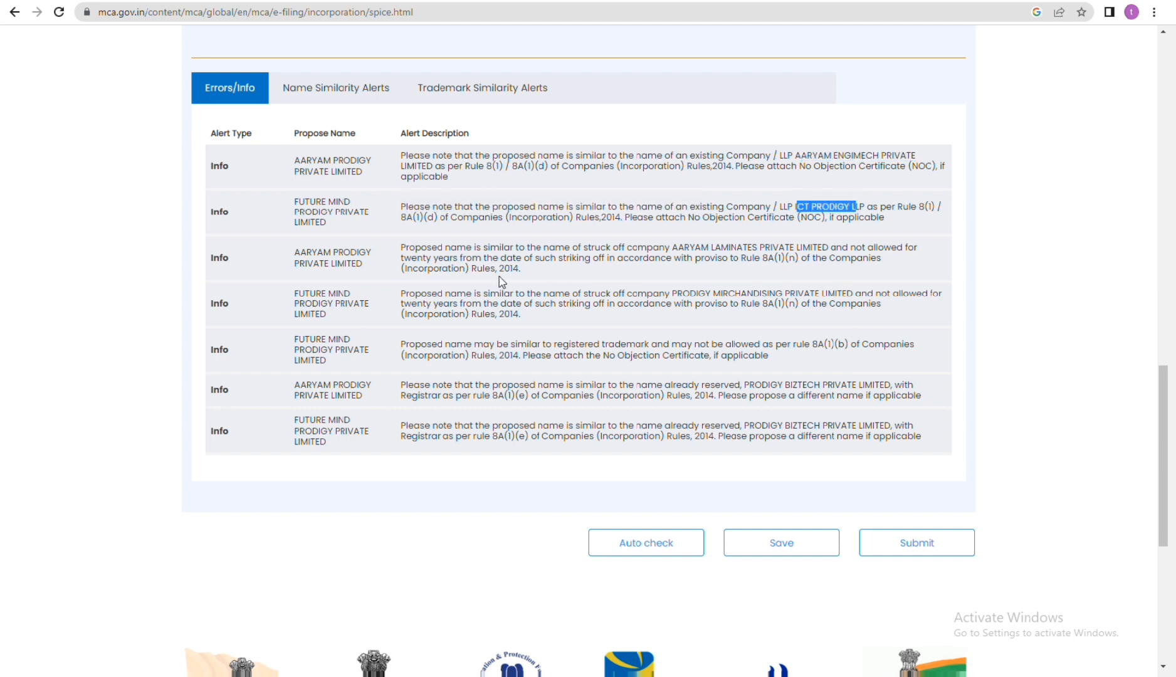
{"action": "left_click_drag", "start_coordinate": [674, 250], "coordinate": [798, 251]}
{"action": "left_click_drag", "start_coordinate": [673, 293], "coordinate": [857, 292]}
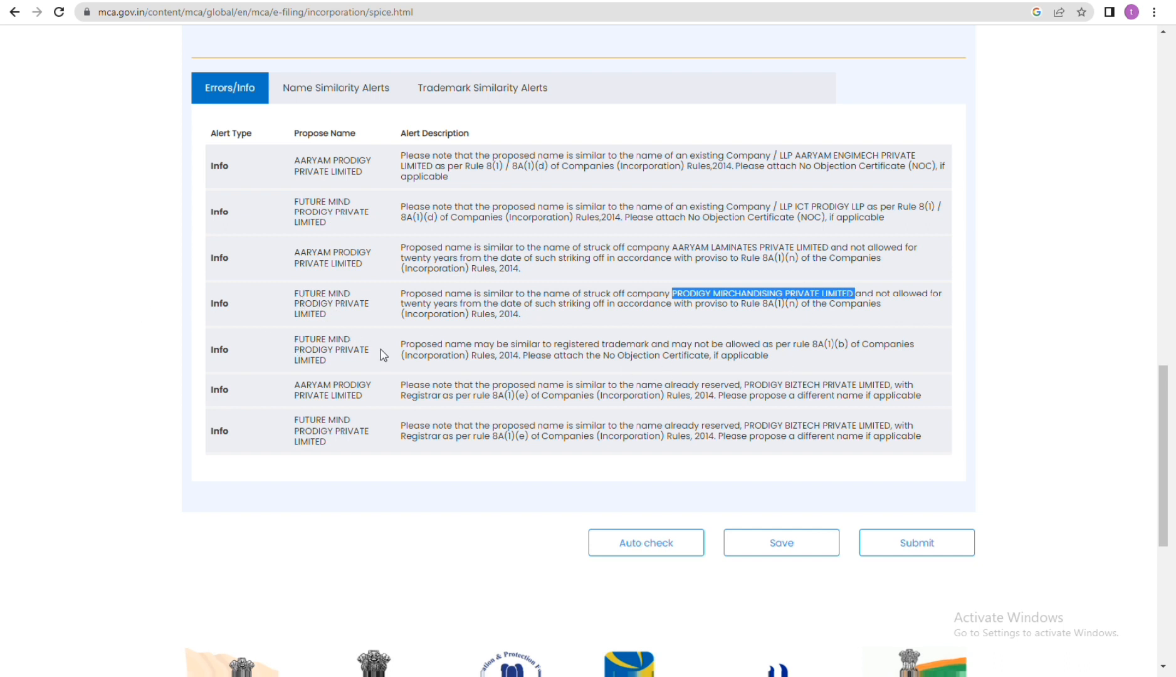
Step: Examine the alerts on registered trademark similarity and already reserved names for both proposed names
{"action": "left_click_drag", "start_coordinate": [396, 346], "coordinate": [479, 343]}
{"action": "left_click_drag", "start_coordinate": [483, 344], "coordinate": [860, 348]}
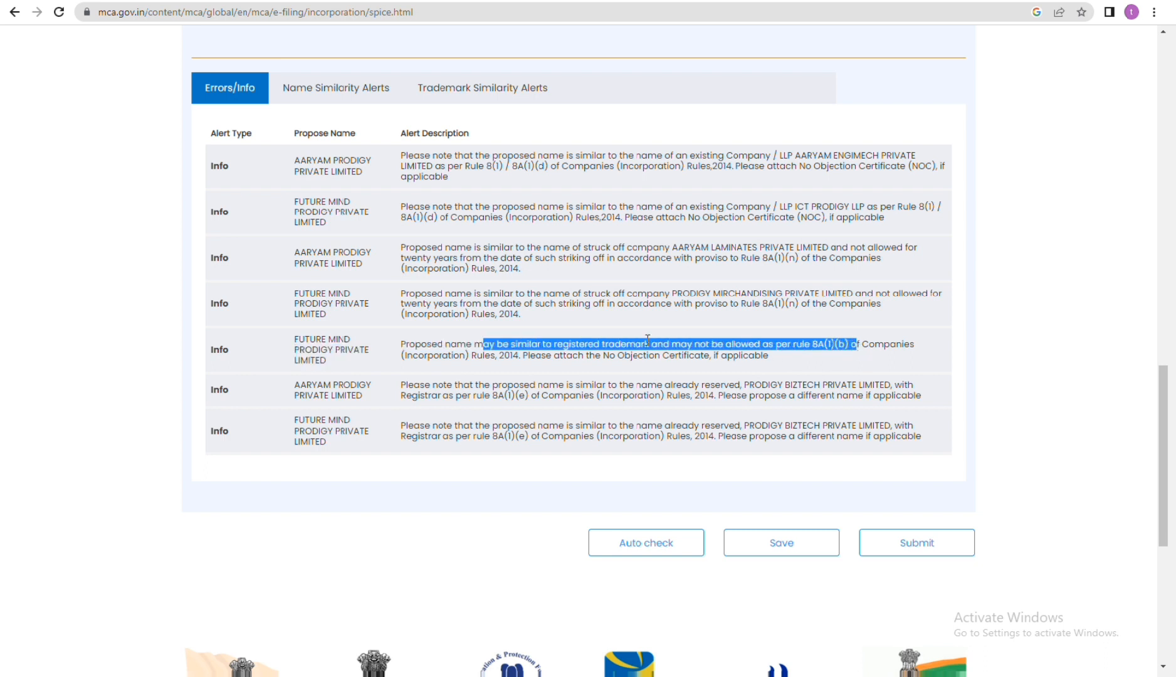
{"action": "left_click_drag", "start_coordinate": [202, 173], "coordinate": [236, 282]}
{"action": "left_click_drag", "start_coordinate": [214, 348], "coordinate": [229, 369]}
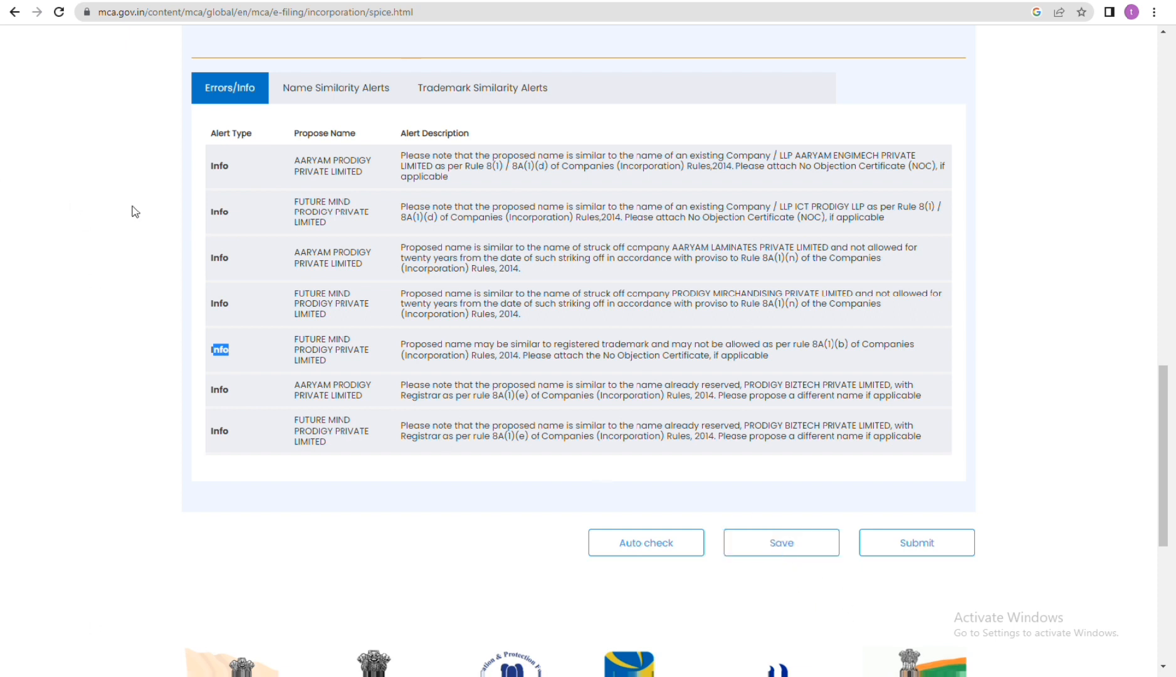
{"action": "left_click", "coordinate": [500, 416]}
{"action": "left_click_drag", "start_coordinate": [500, 416], "coordinate": [670, 426]}
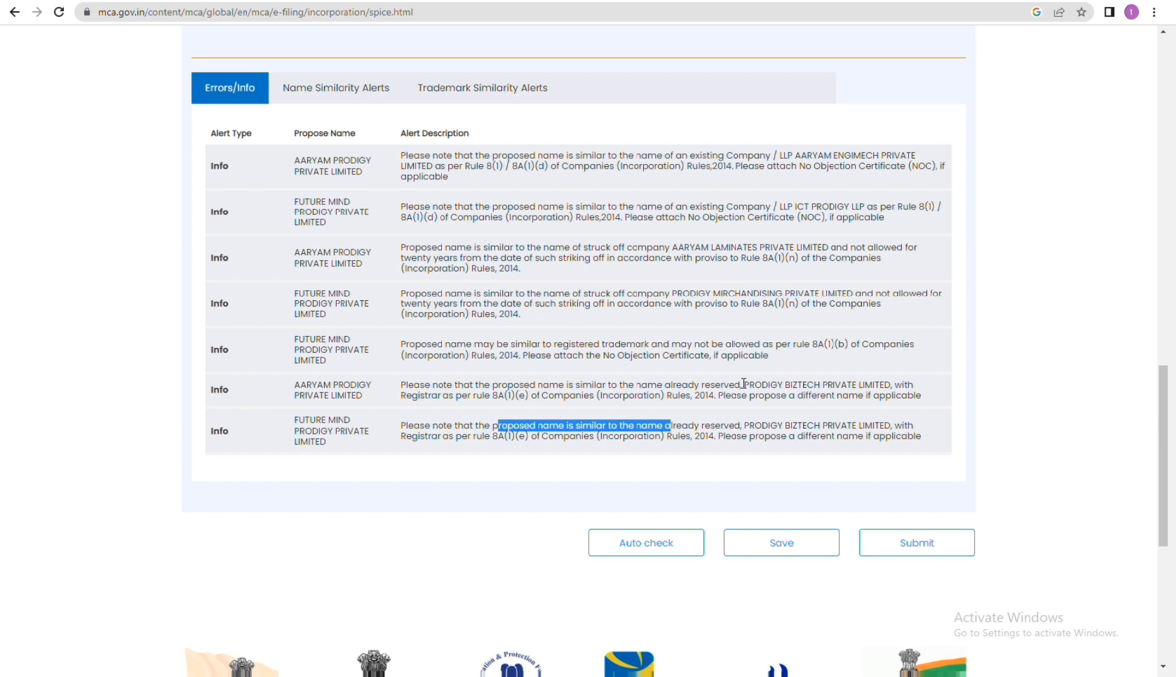
{"action": "left_click_drag", "start_coordinate": [744, 384], "coordinate": [761, 382]}
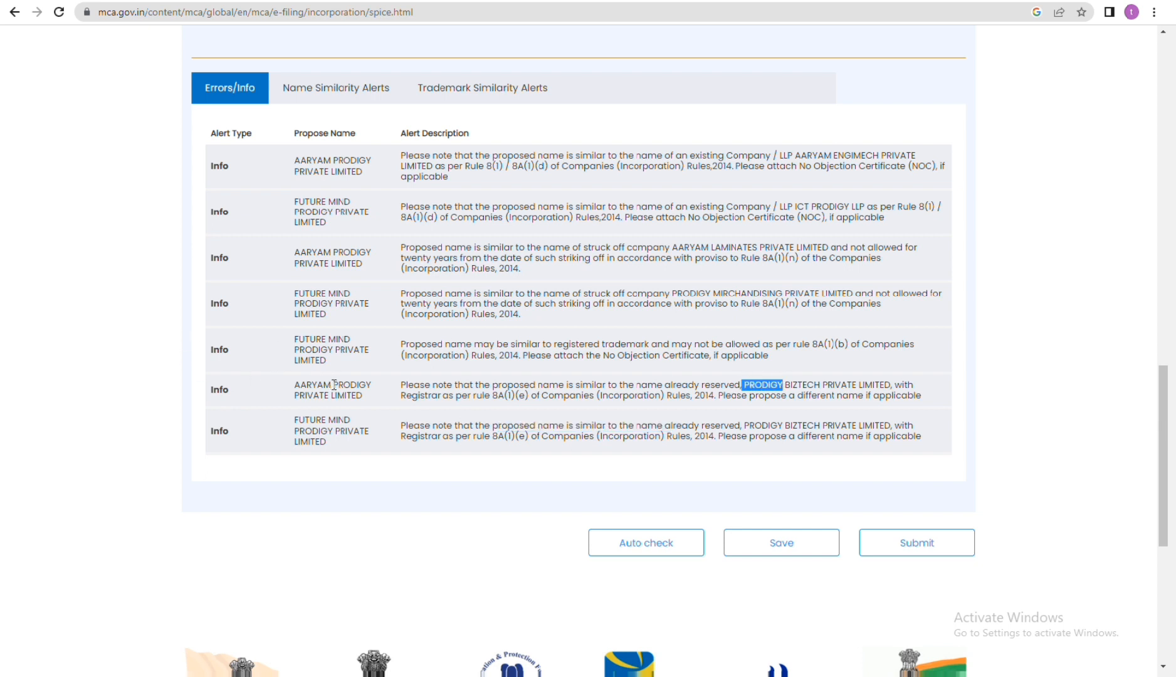
{"action": "left_click_drag", "start_coordinate": [330, 383], "coordinate": [376, 388]}
{"action": "left_click_drag", "start_coordinate": [295, 384], "coordinate": [368, 384]}
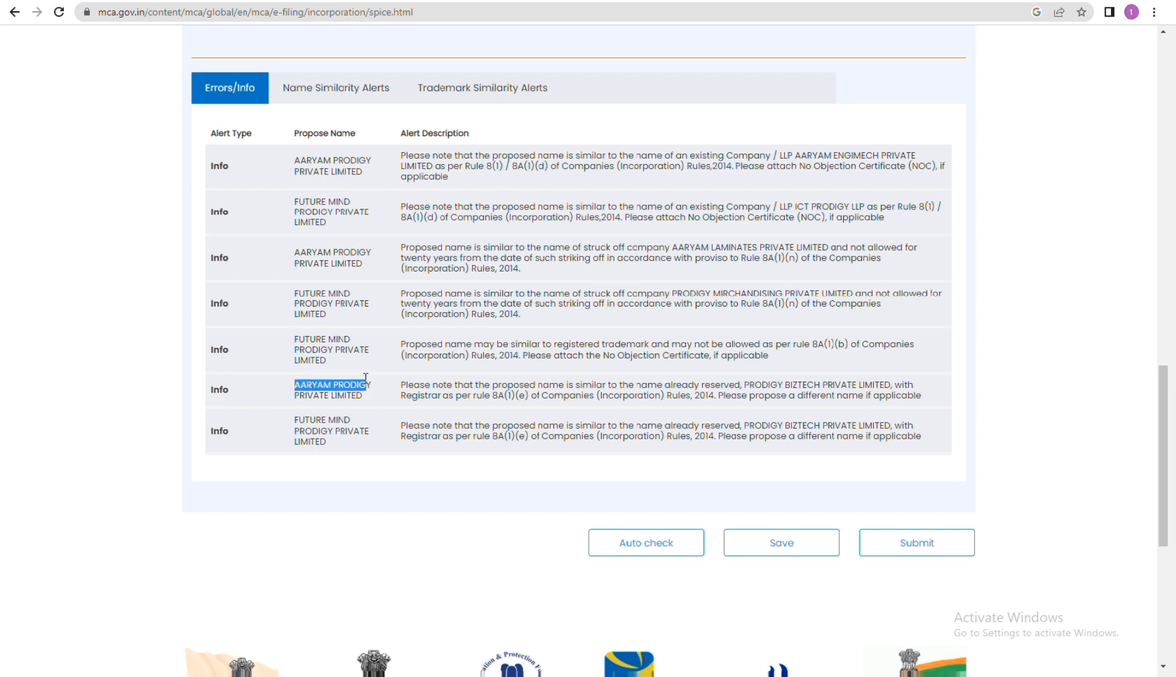
Step: Save the checked SPICe+ Part A form data, backing out of the submission choice in between
{"action": "left_click", "coordinate": [792, 540]}
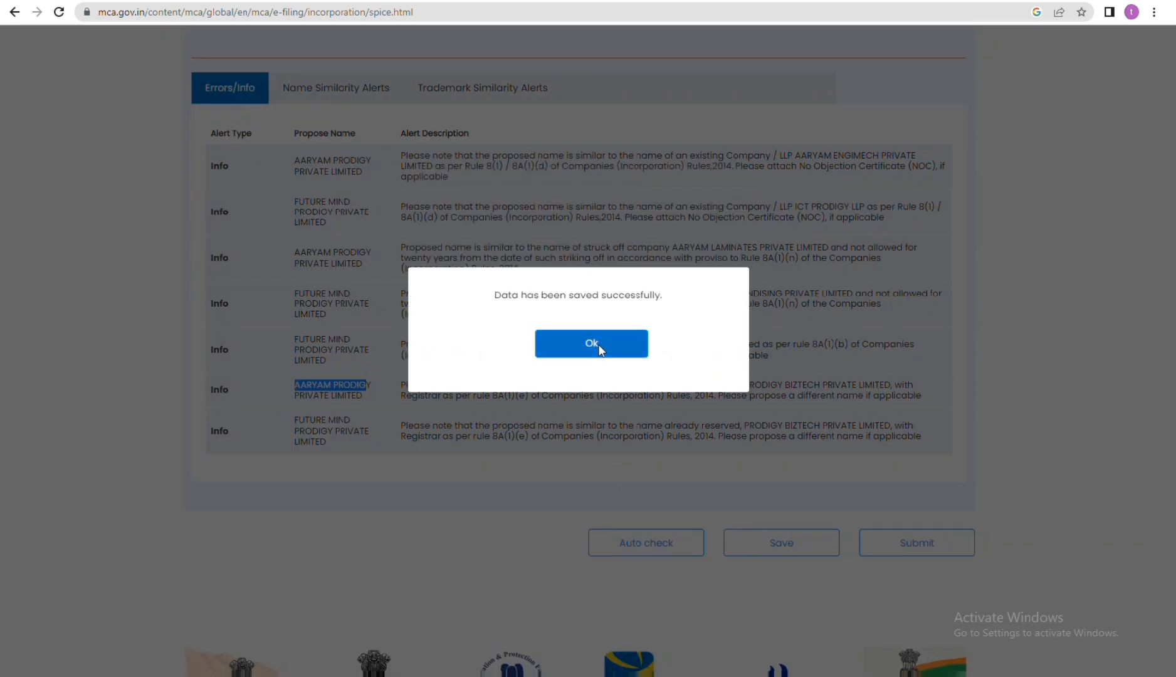
{"action": "left_click", "coordinate": [599, 344]}
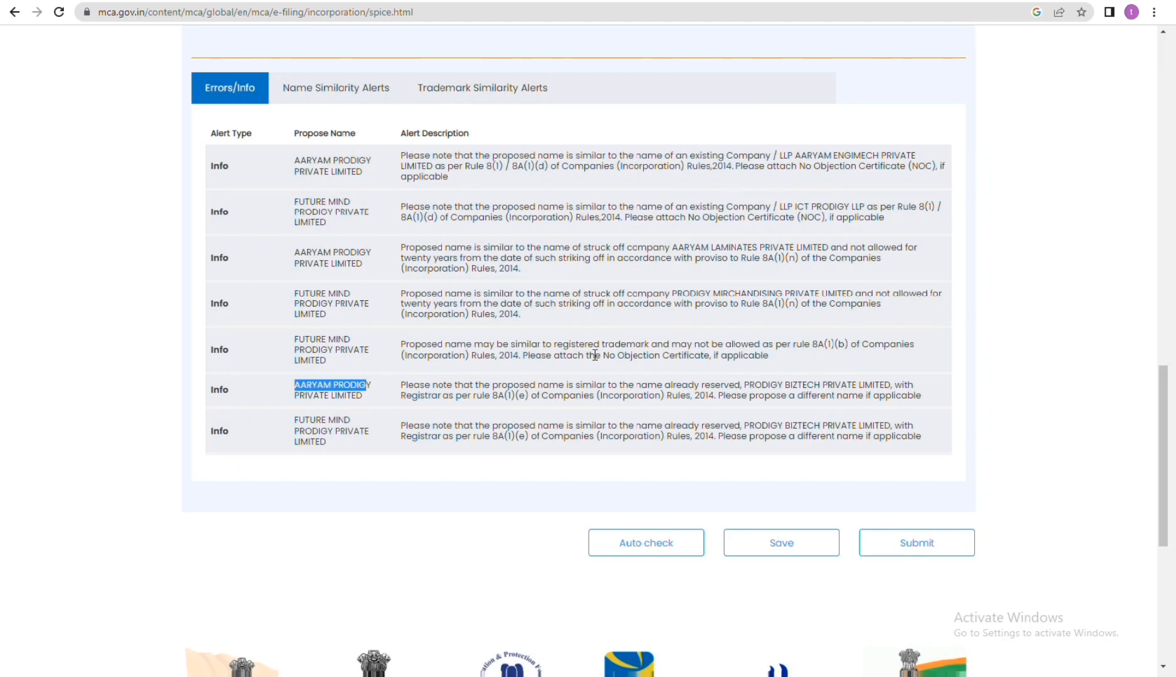
{"action": "left_click", "coordinate": [919, 542]}
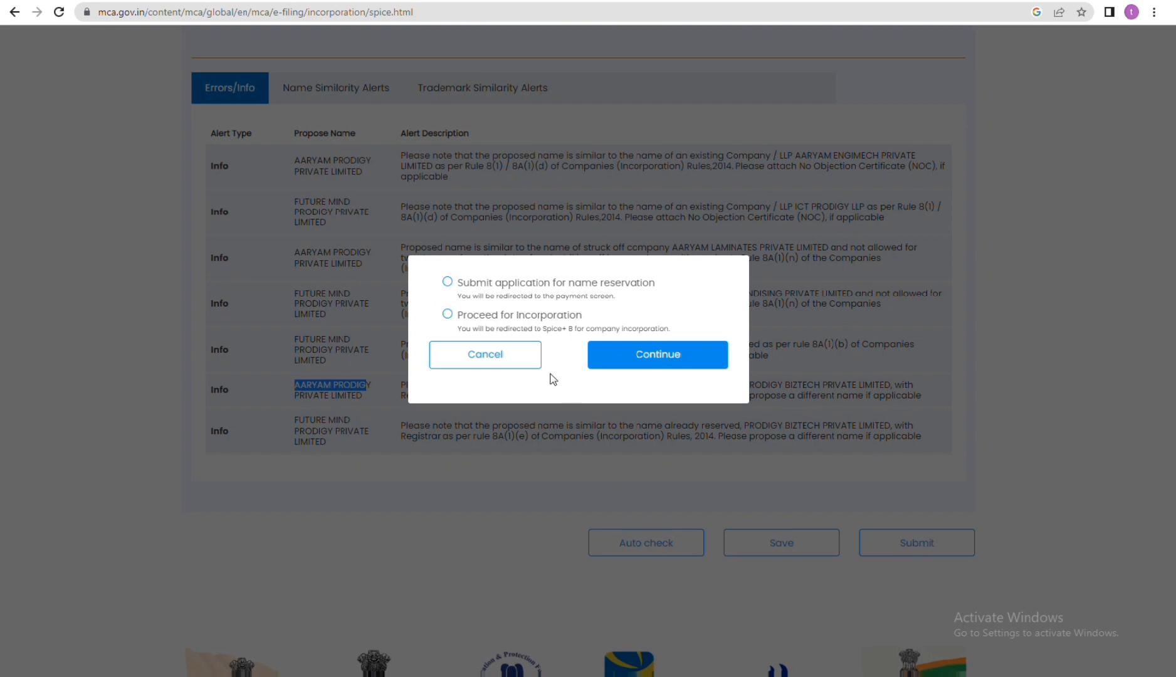
{"action": "left_click", "coordinate": [520, 356]}
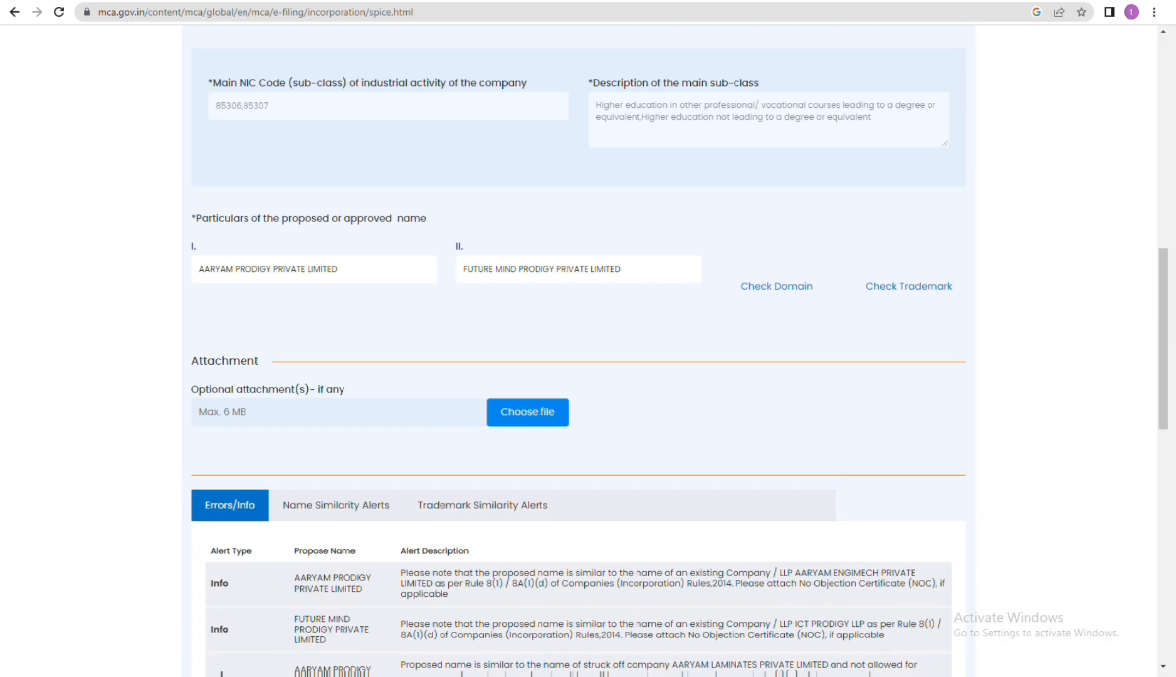
{"action": "scroll", "coordinate": [803, 208], "scroll_direction": "down", "scroll_amount": 10}
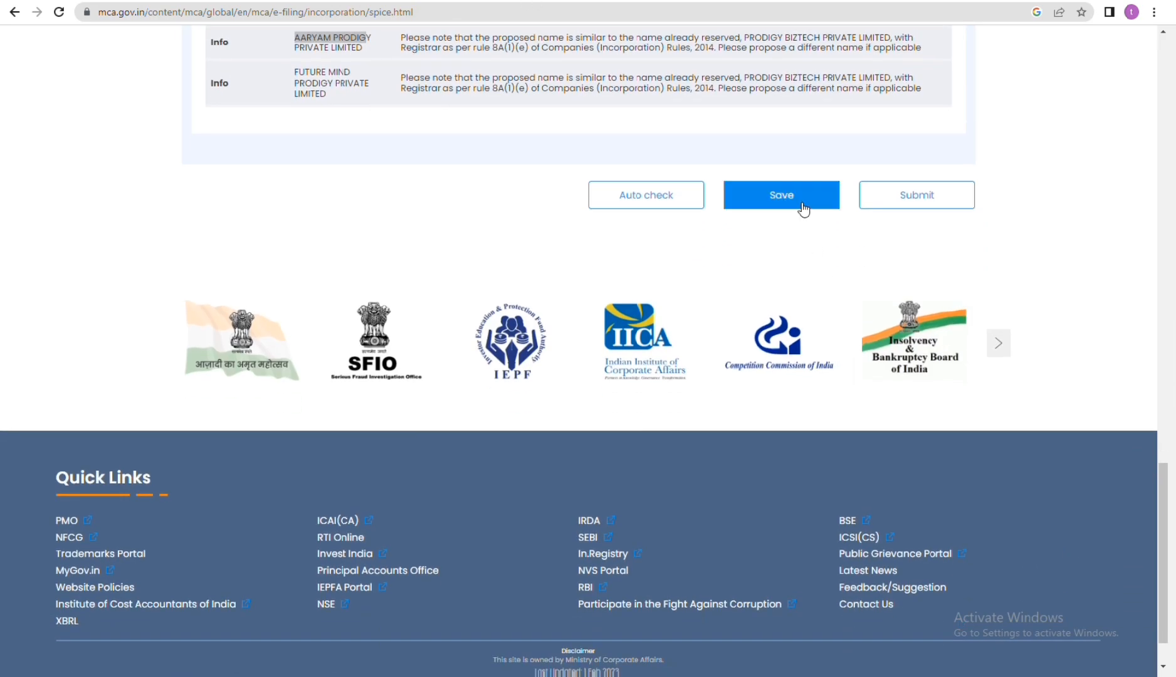
{"action": "left_click", "coordinate": [803, 208]}
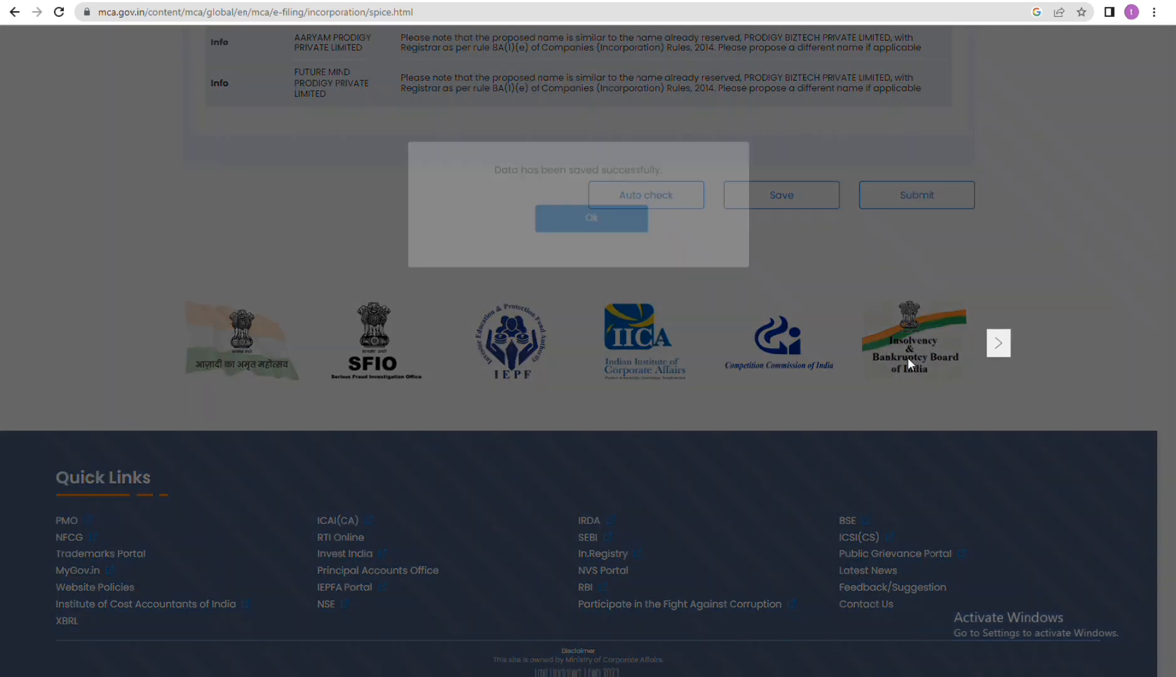
{"action": "left_click", "coordinate": [591, 344]}
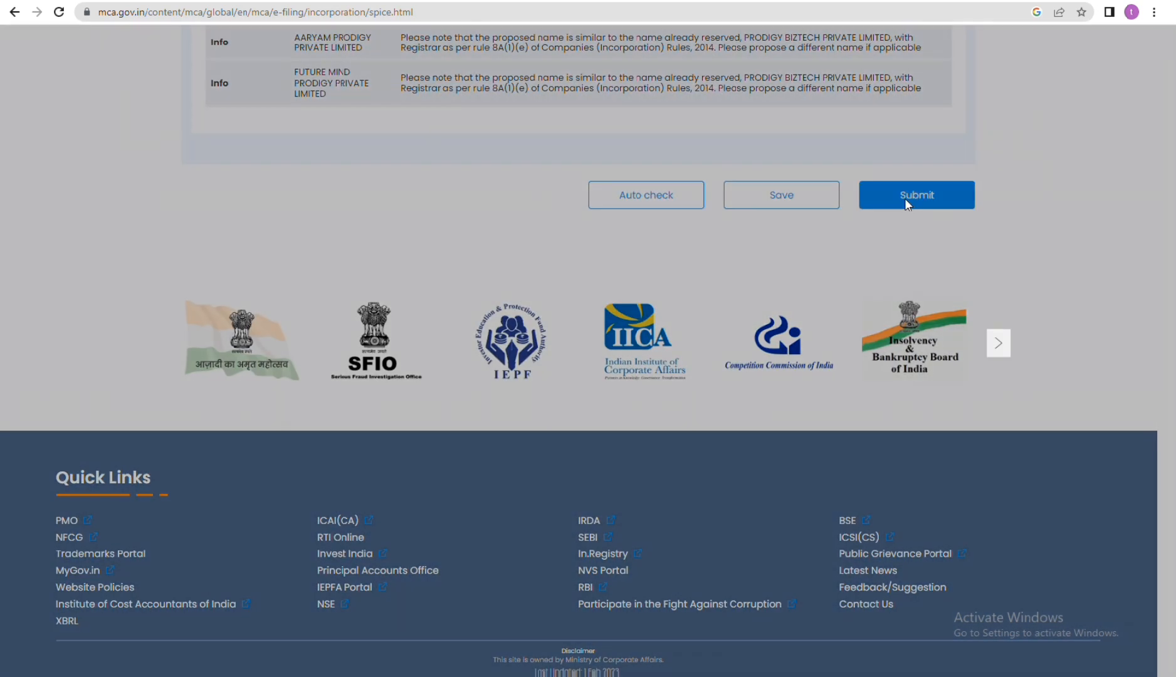
Step: Submit the form with the option Submit application for name reservation, review the assigned SRN and close the confirmation
{"action": "left_click", "coordinate": [906, 198]}
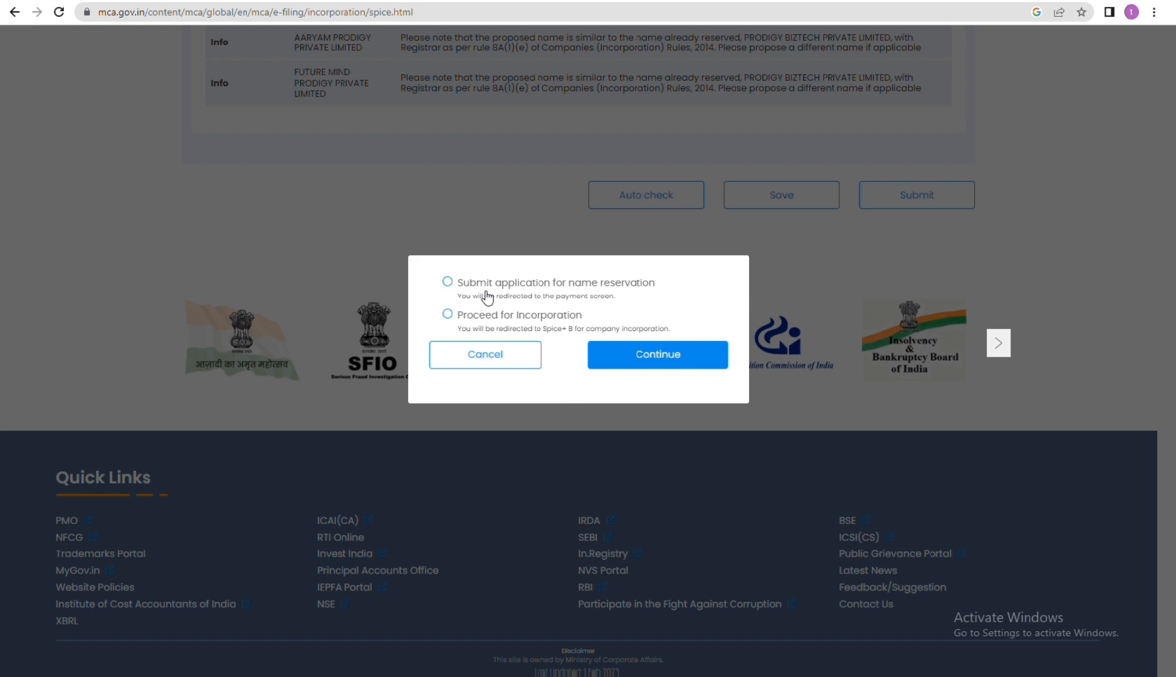
{"action": "left_click", "coordinate": [448, 282]}
{"action": "left_click", "coordinate": [643, 356]}
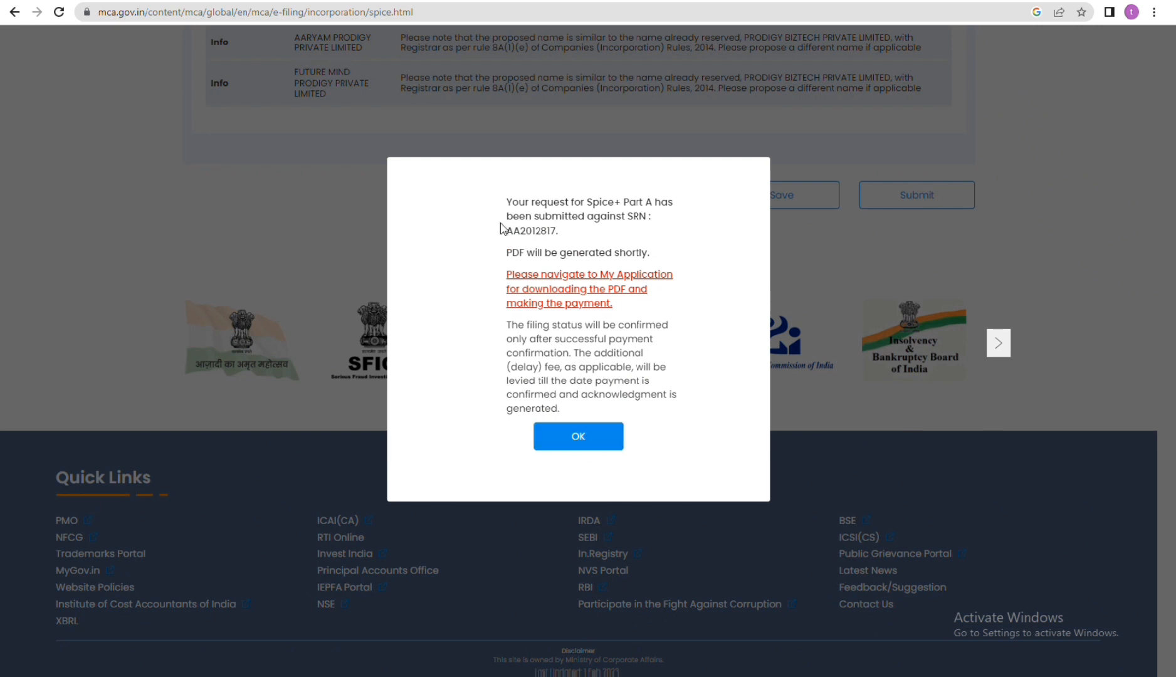
{"action": "left_click_drag", "start_coordinate": [513, 205], "coordinate": [646, 217]}
{"action": "left_click", "coordinate": [581, 244]}
{"action": "left_click_drag", "start_coordinate": [505, 230], "coordinate": [561, 235]}
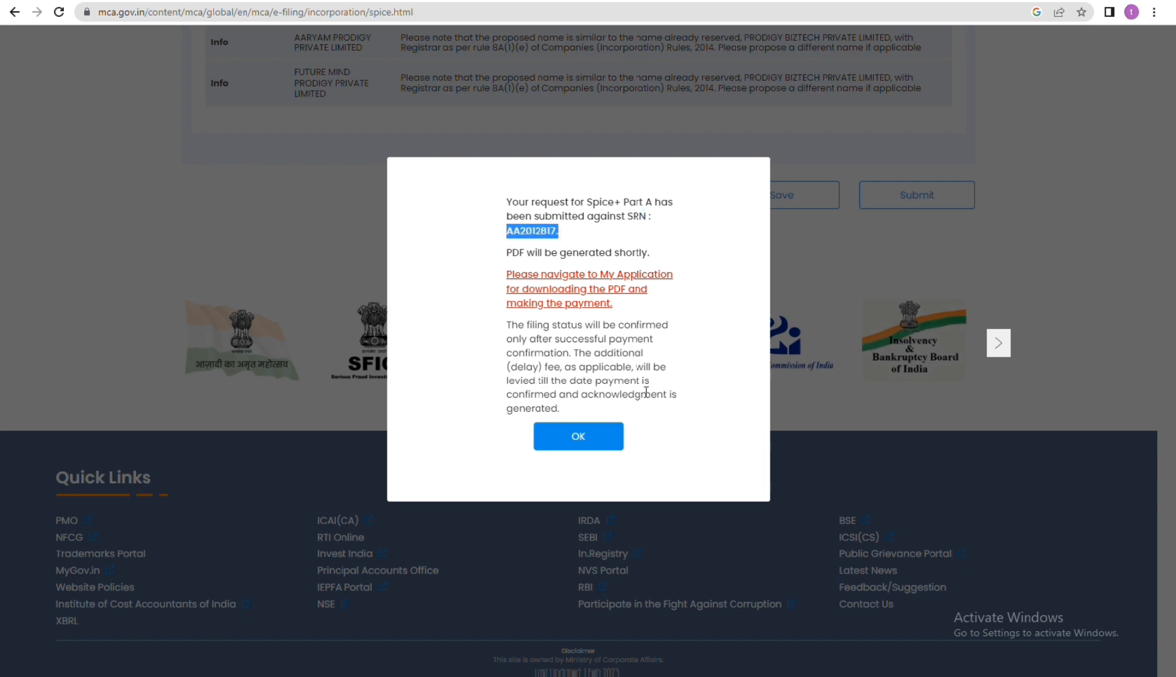
{"action": "left_click", "coordinate": [601, 440]}
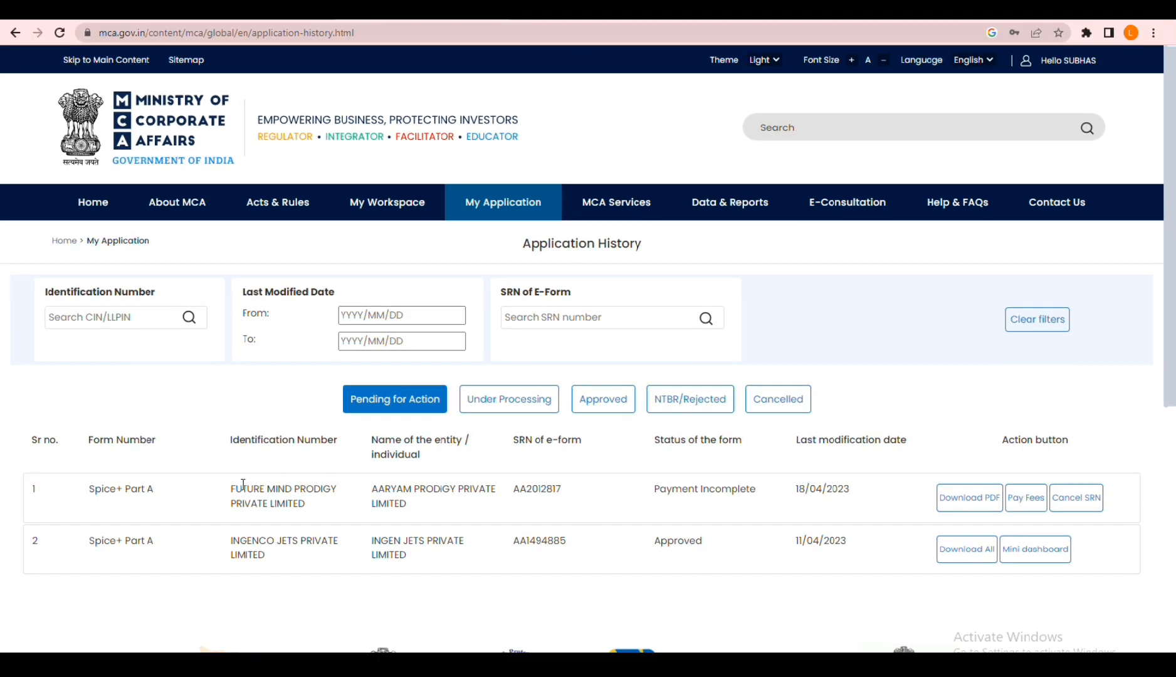
Step: Open the fee payment for the pending Spice+ Part A application of AARYAM PRODIGY PRIVATE LIMITED and review the fee particulars
{"action": "left_click_drag", "start_coordinate": [230, 485], "coordinate": [812, 493]}
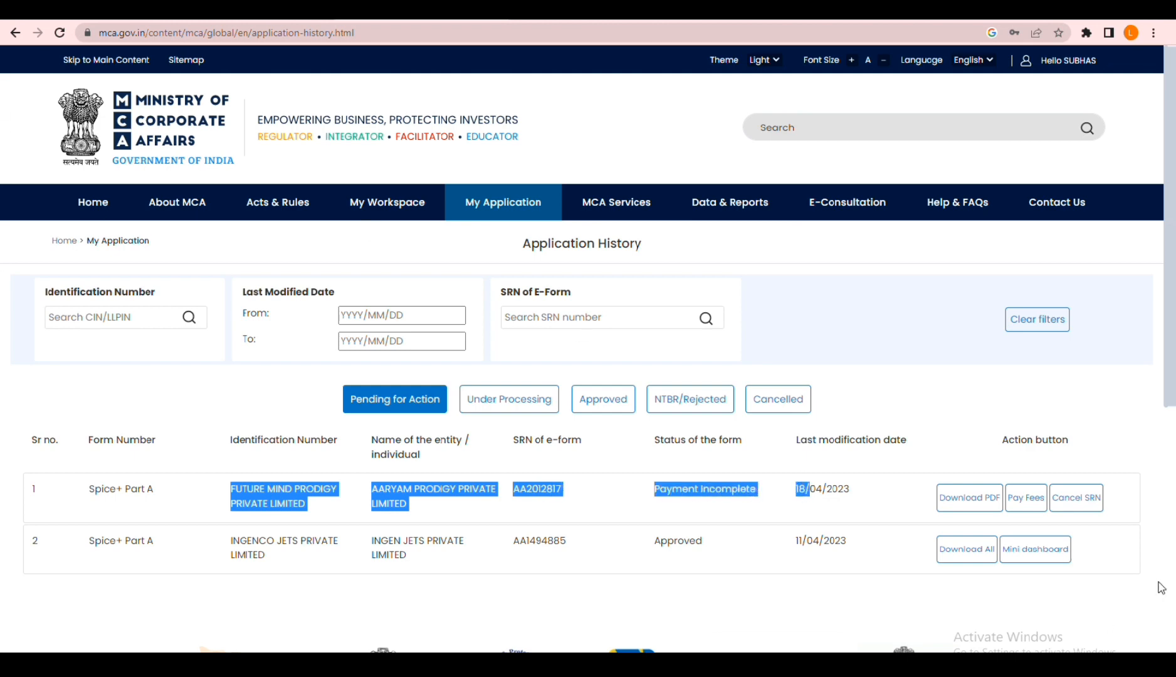
{"action": "left_click", "coordinate": [1024, 498]}
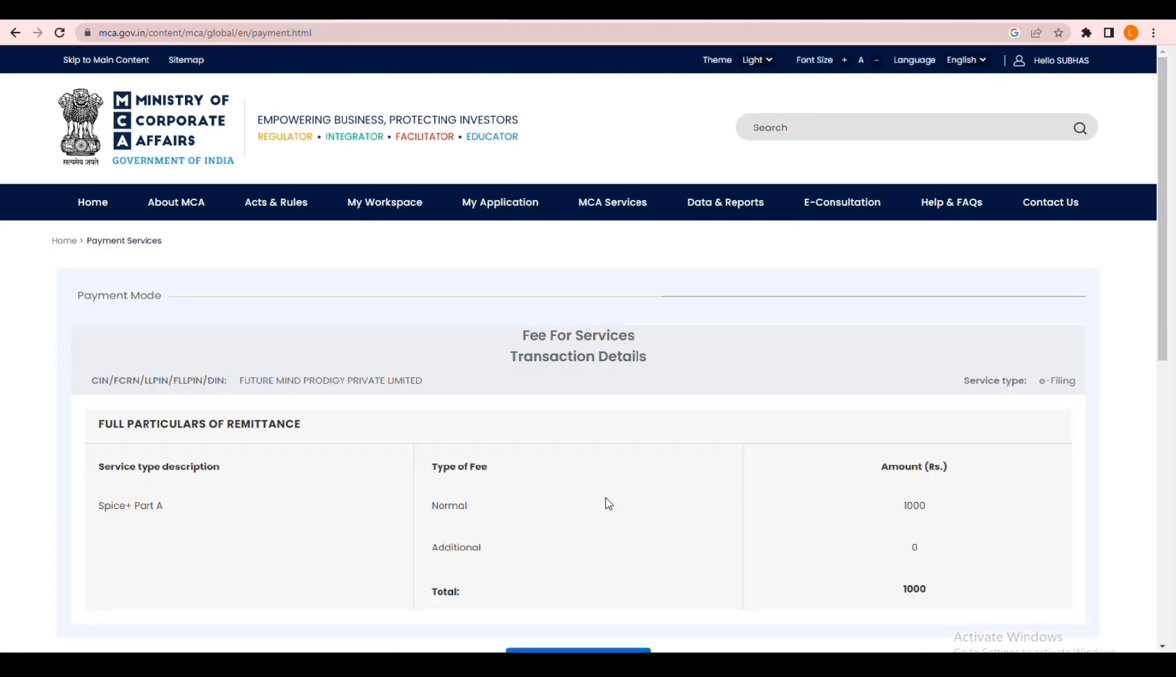
{"action": "left_click_drag", "start_coordinate": [909, 501], "coordinate": [966, 542]}
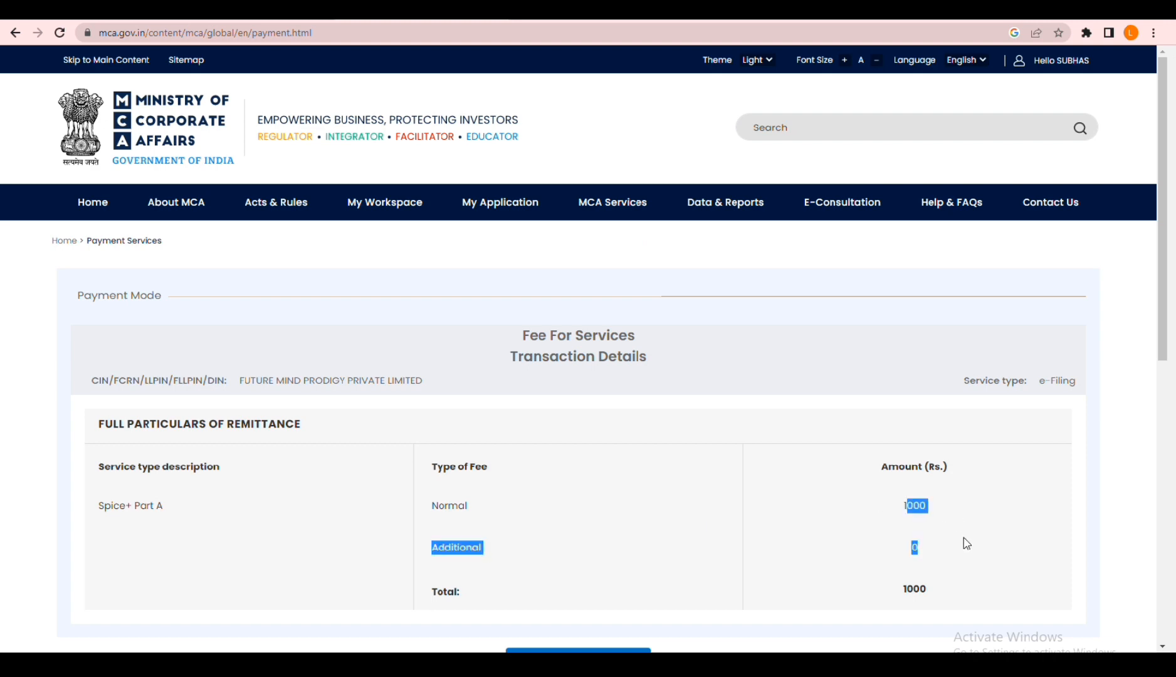
{"action": "left_click", "coordinate": [871, 547]}
{"action": "scroll", "coordinate": [868, 543], "scroll_direction": "down", "scroll_amount": 3}
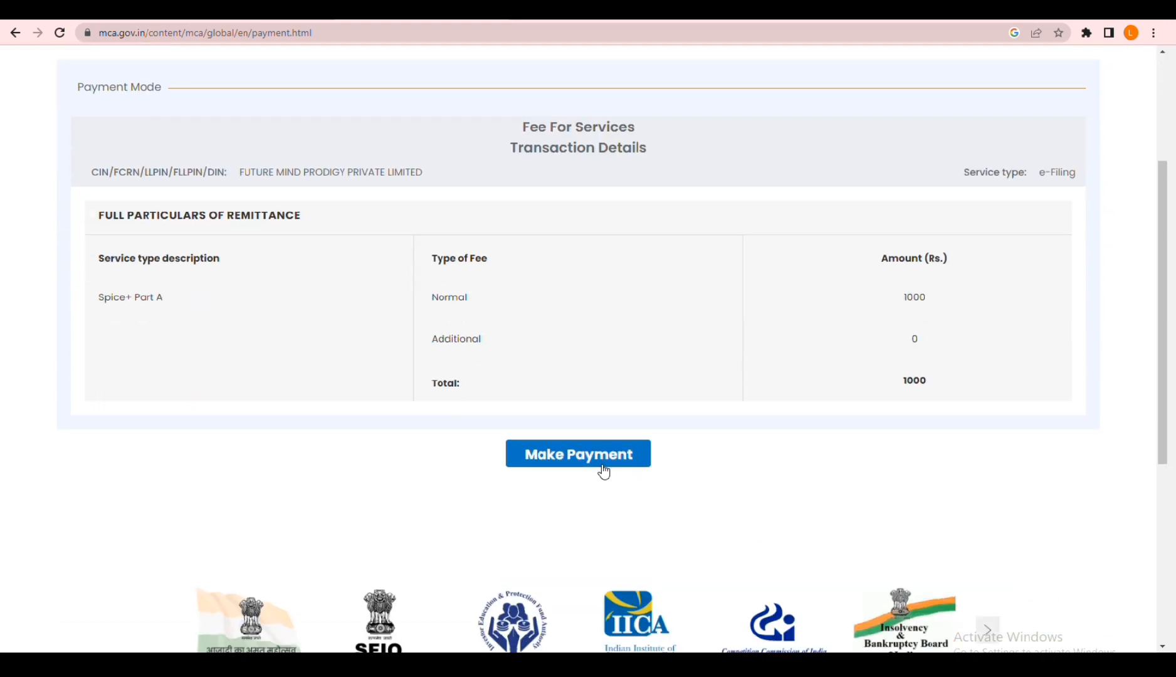
Step: Submit the payment request in Online mode and confirm the depositor's information on the Bharatkosh portal
{"action": "left_click", "coordinate": [600, 464]}
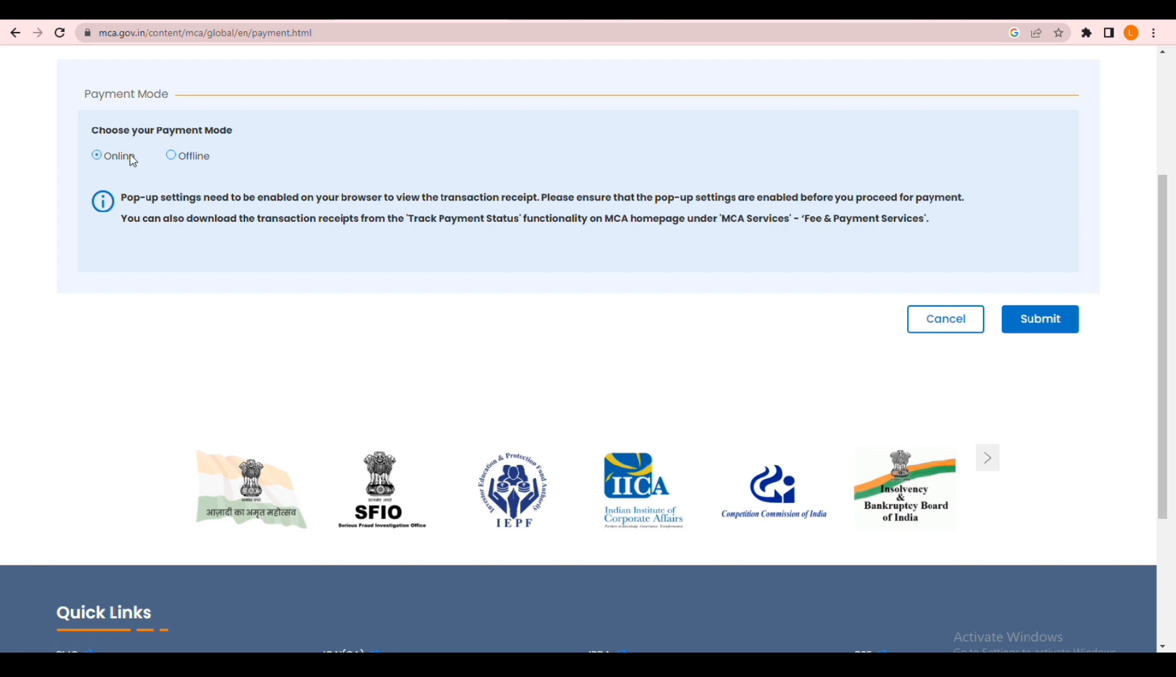
{"action": "left_click", "coordinate": [1045, 317]}
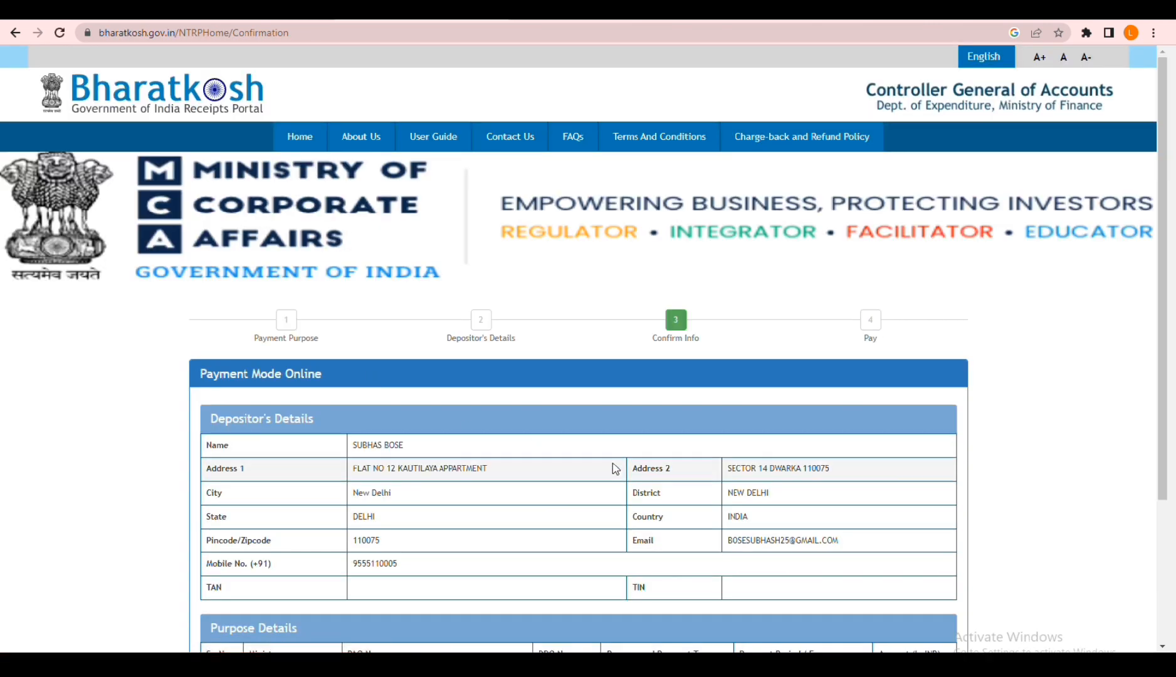
{"action": "scroll", "coordinate": [618, 471], "scroll_direction": "down", "scroll_amount": 3}
{"action": "left_click", "coordinate": [936, 575]}
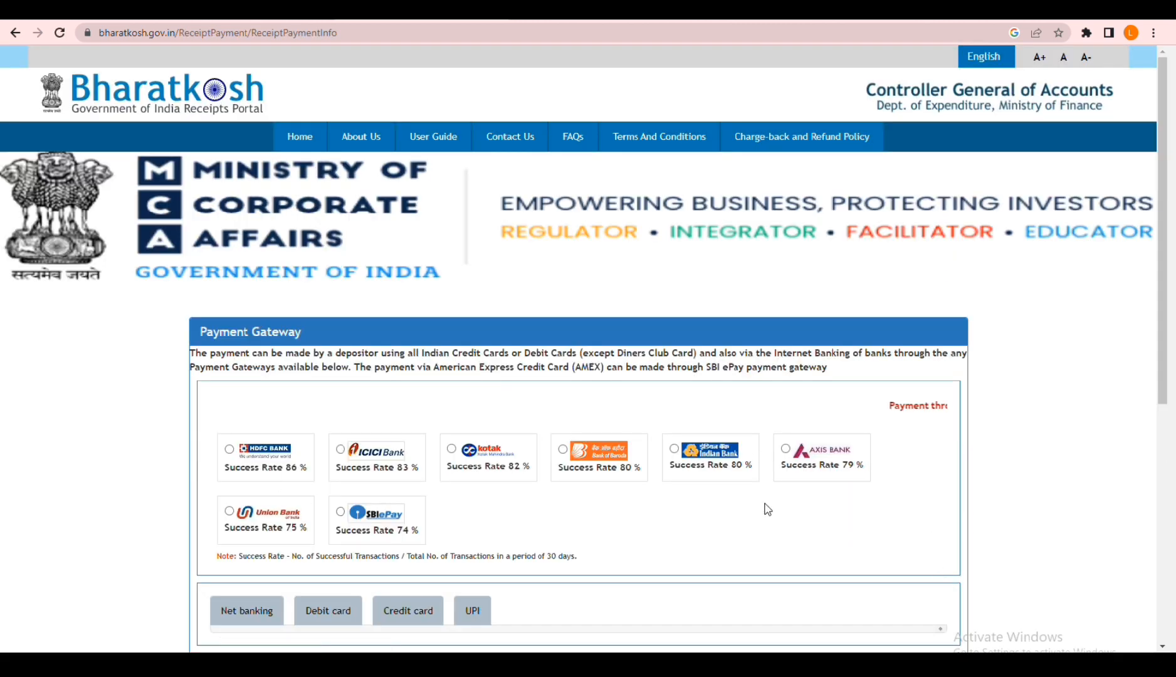
Step: Select the Kotak payment gateway with UPI as the payment method and fill in the captcha code
{"action": "left_click", "coordinate": [507, 476]}
{"action": "scroll", "coordinate": [608, 521], "scroll_direction": "down", "scroll_amount": 3}
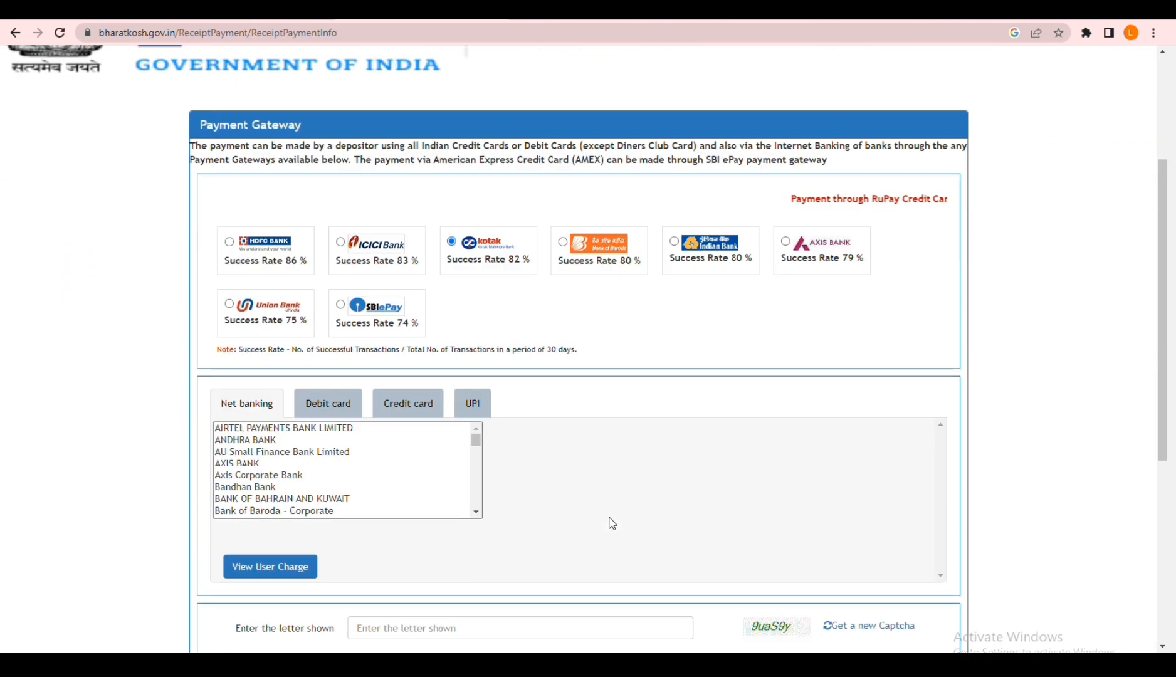
{"action": "left_click", "coordinate": [472, 404]}
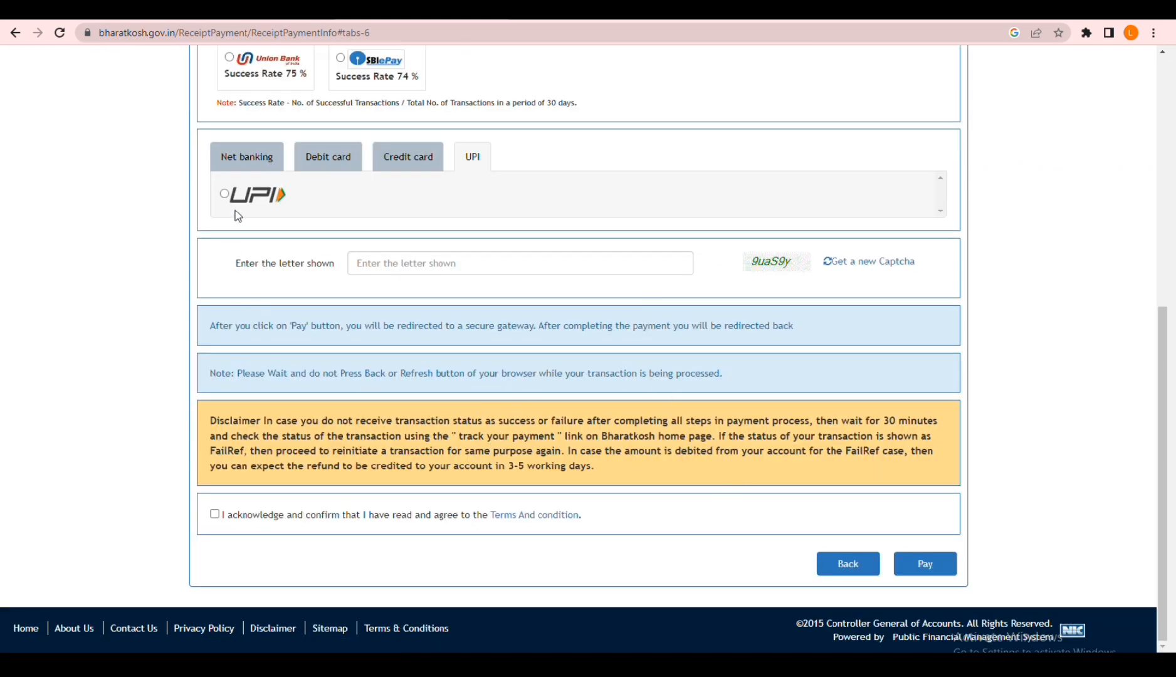
{"action": "left_click", "coordinate": [224, 195]}
{"action": "left_click", "coordinate": [415, 254]}
{"action": "type", "text": "9uaS9y"}
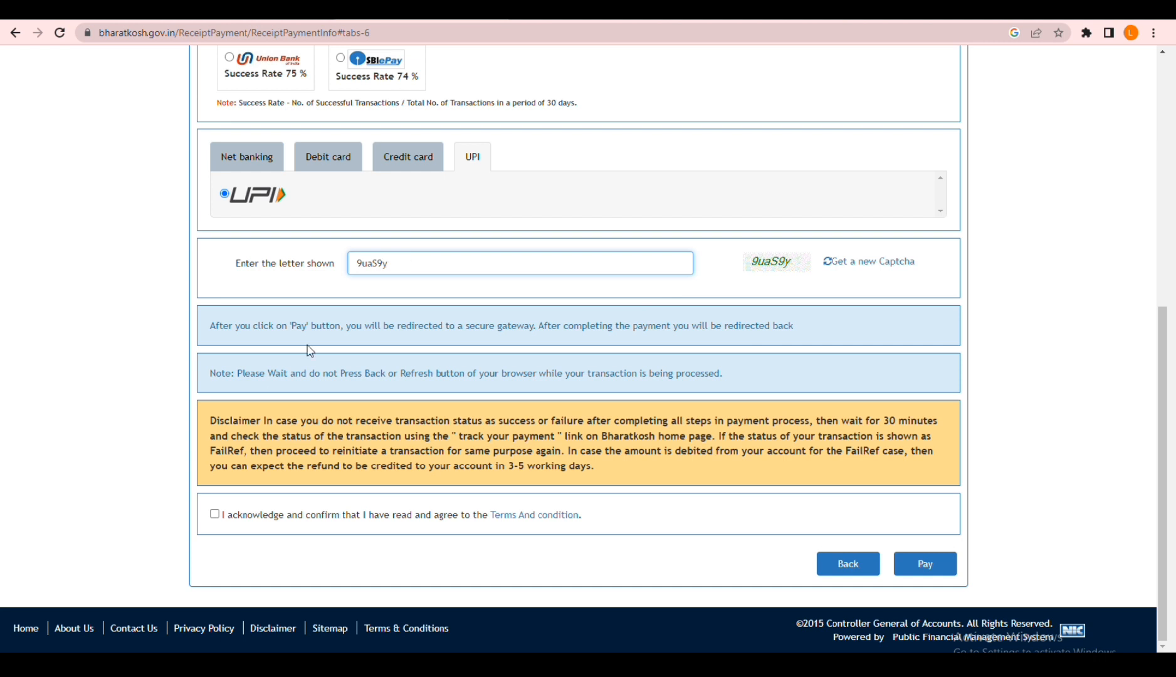
Step: Agree to the terms and conditions, pay the application fee and open the transaction receipt
{"action": "left_click", "coordinate": [214, 514]}
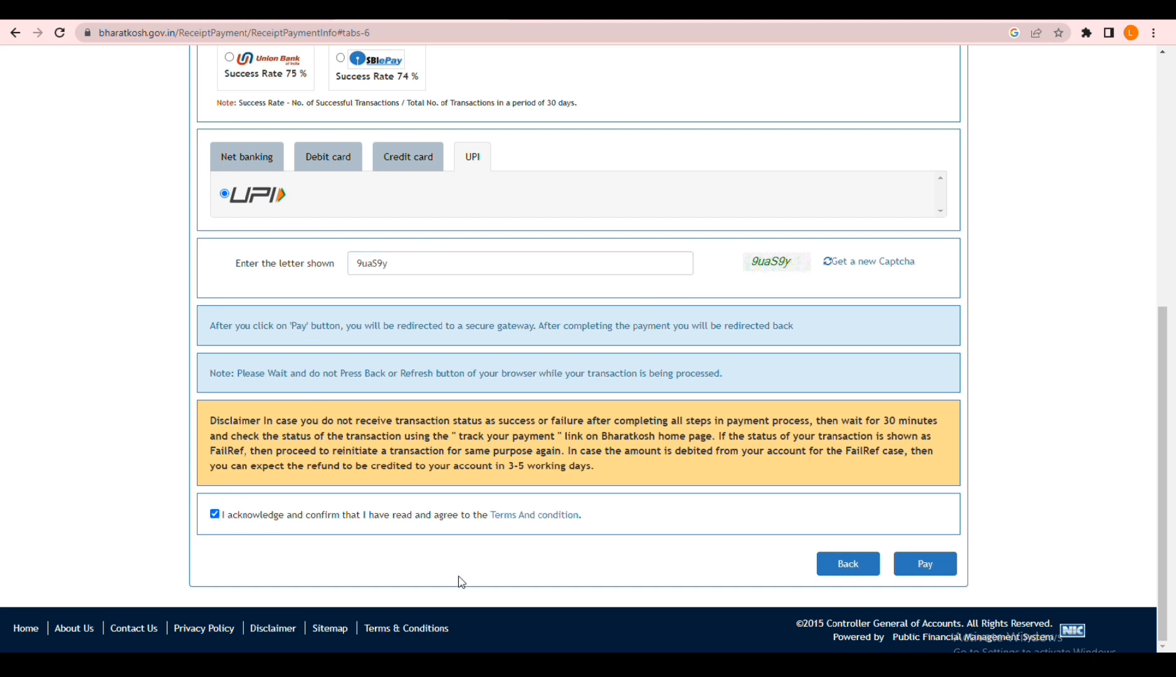
{"action": "left_click", "coordinate": [940, 563]}
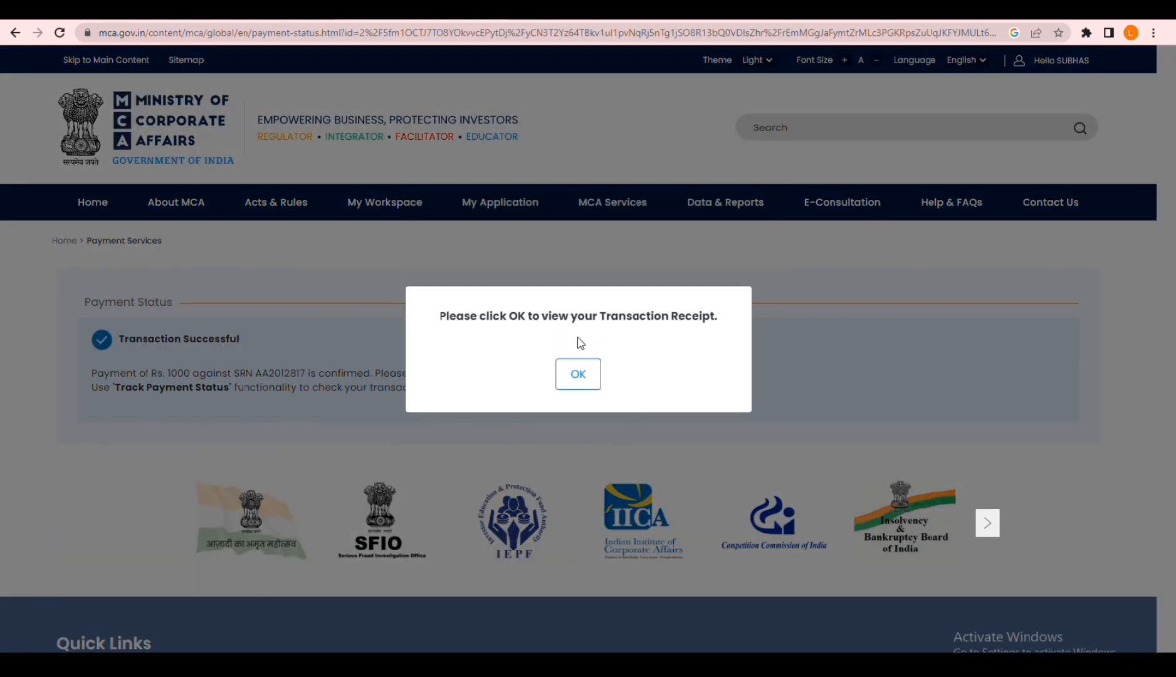
{"action": "left_click", "coordinate": [571, 376]}
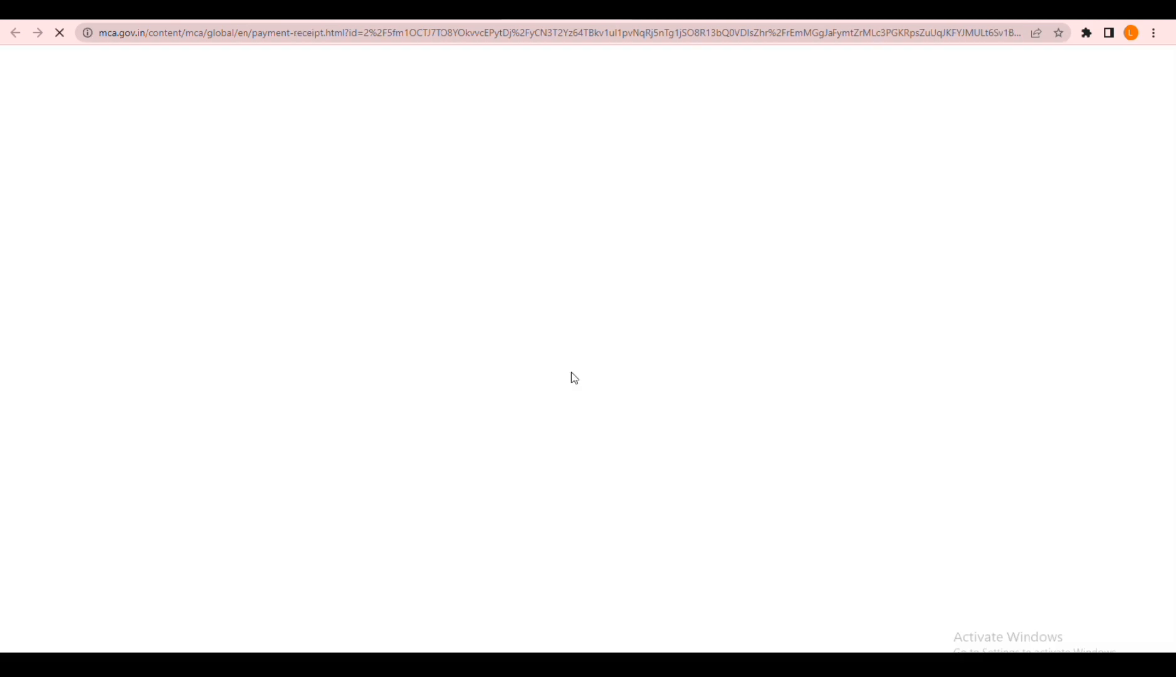
Step: Review the generated MCA payment receipt, including the remittance particulars, fee breakdown and mode of payment
{"action": "scroll", "coordinate": [667, 531], "scroll_direction": "down", "scroll_amount": 12}
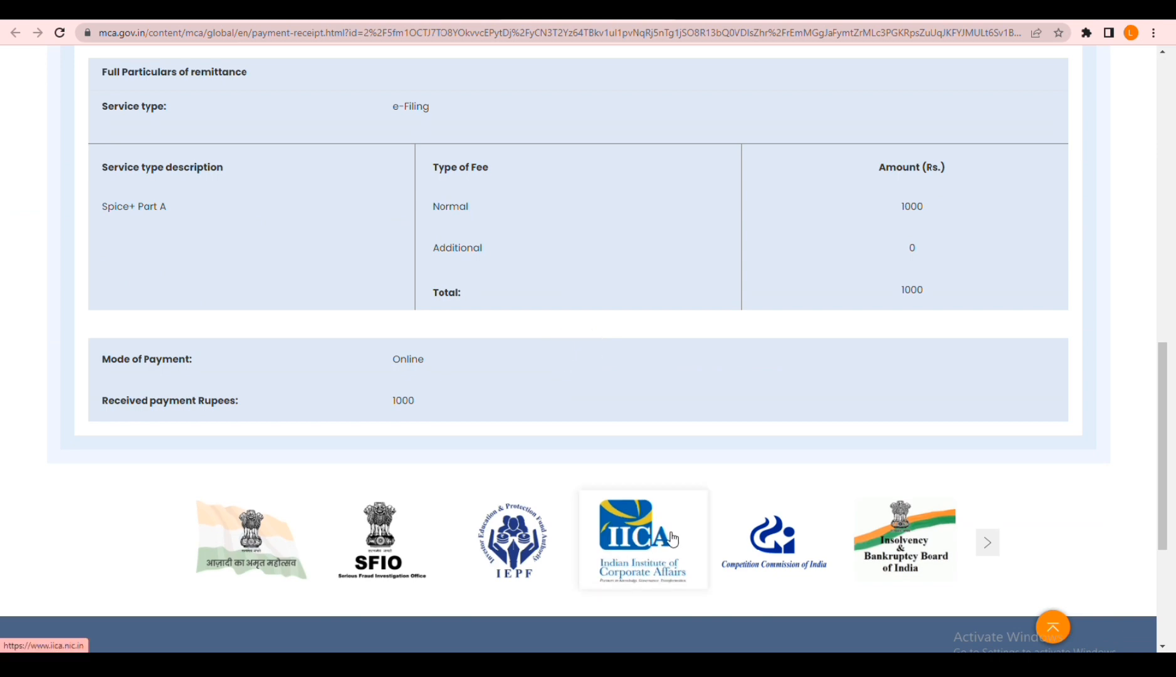
{"action": "scroll", "coordinate": [673, 540], "scroll_direction": "up", "scroll_amount": 5}
{"action": "scroll", "coordinate": [687, 513], "scroll_direction": "down", "scroll_amount": 7}
{"action": "scroll", "coordinate": [440, 401], "scroll_direction": "up", "scroll_amount": 2}
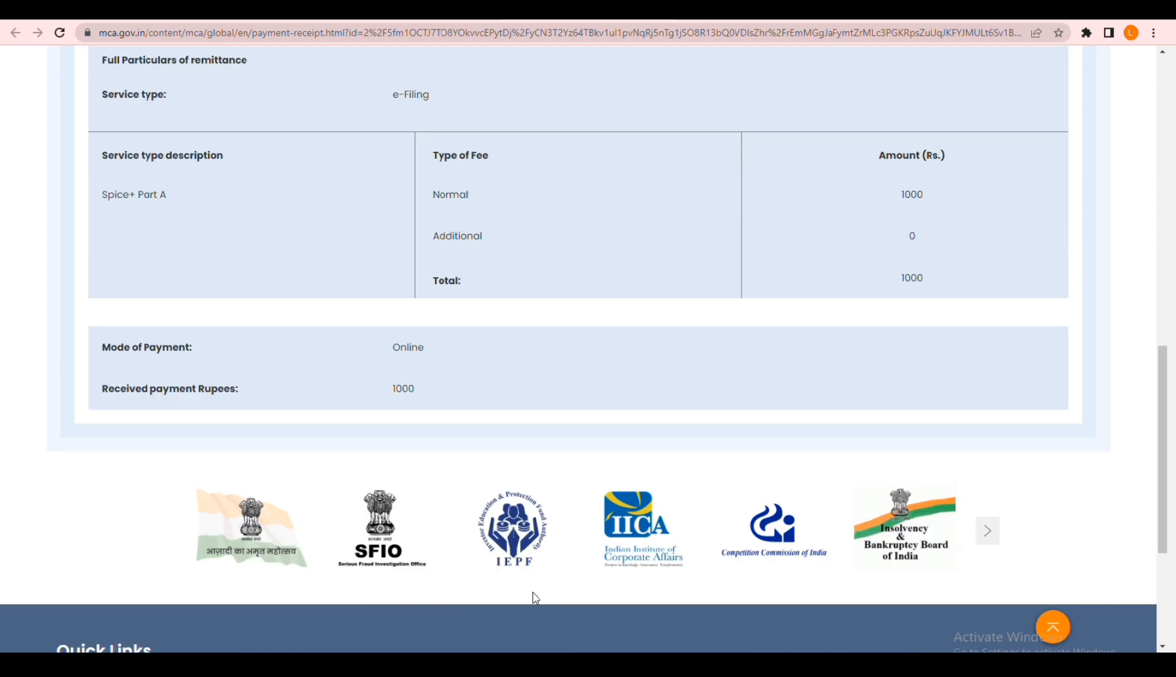
{"action": "scroll", "coordinate": [534, 598], "scroll_direction": "up", "scroll_amount": 10}
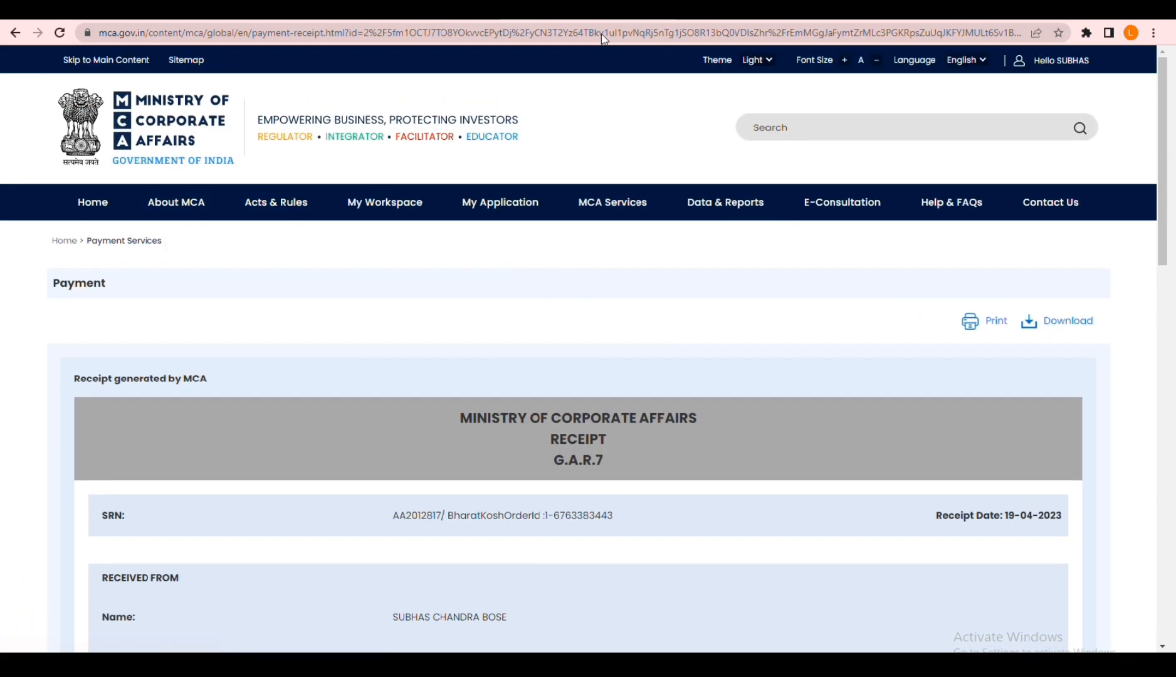
Step: Open the application history, list the applications under processing and highlight the Spice+ Part A entry of AARYAM PRODIGY PRIVATE LIMITED
{"action": "left_click", "coordinate": [525, 20]}
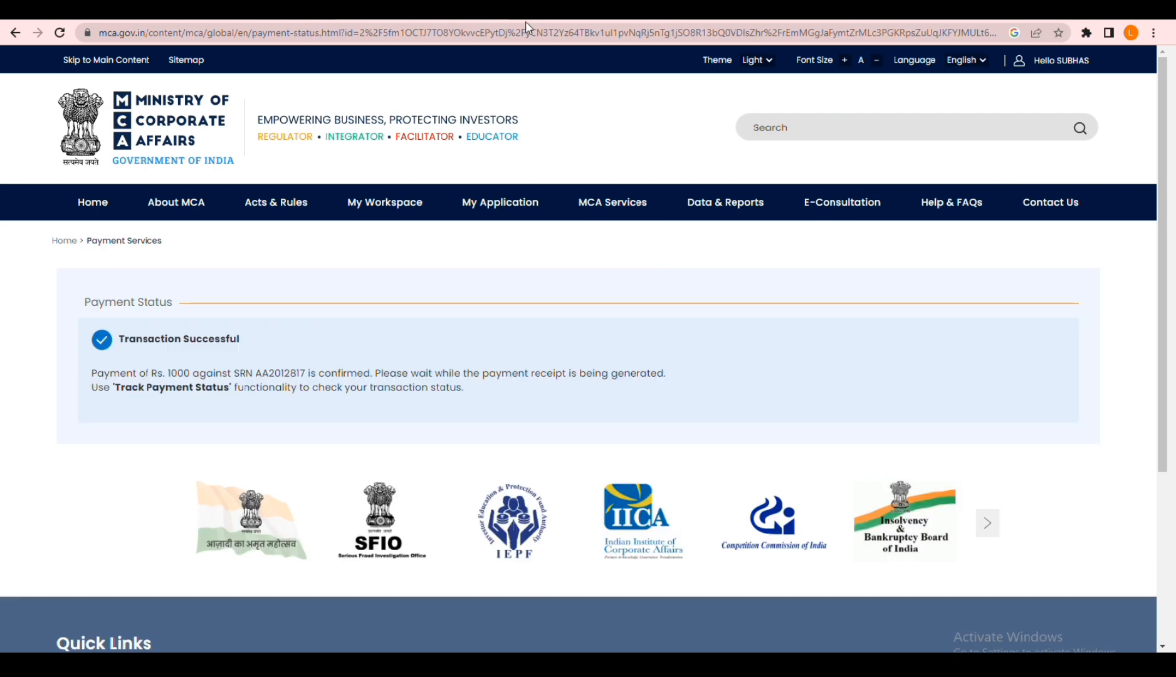
{"action": "left_click", "coordinate": [490, 209]}
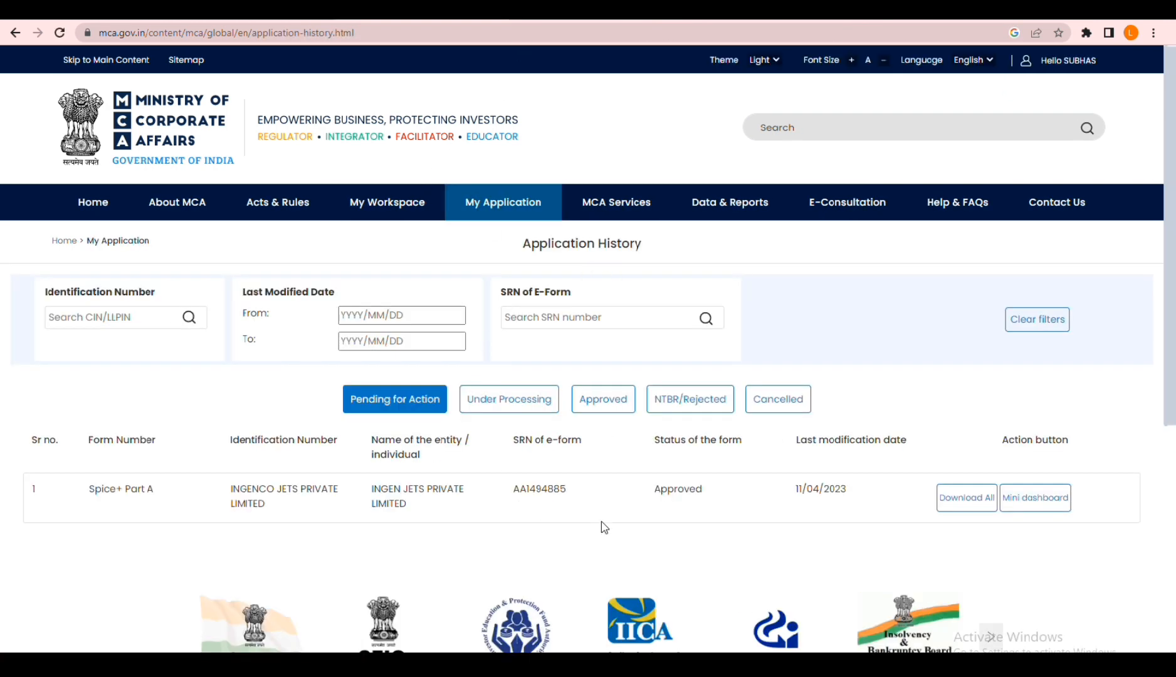
{"action": "left_click", "coordinate": [533, 409]}
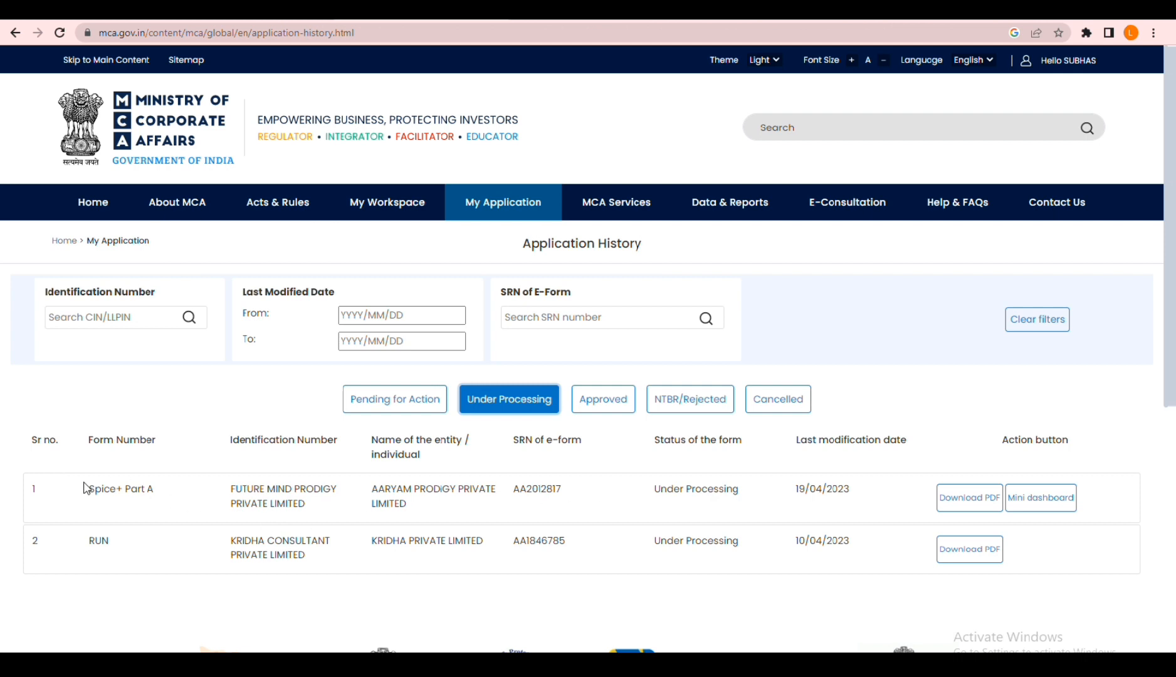
{"action": "left_click_drag", "start_coordinate": [85, 488], "coordinate": [863, 489]}
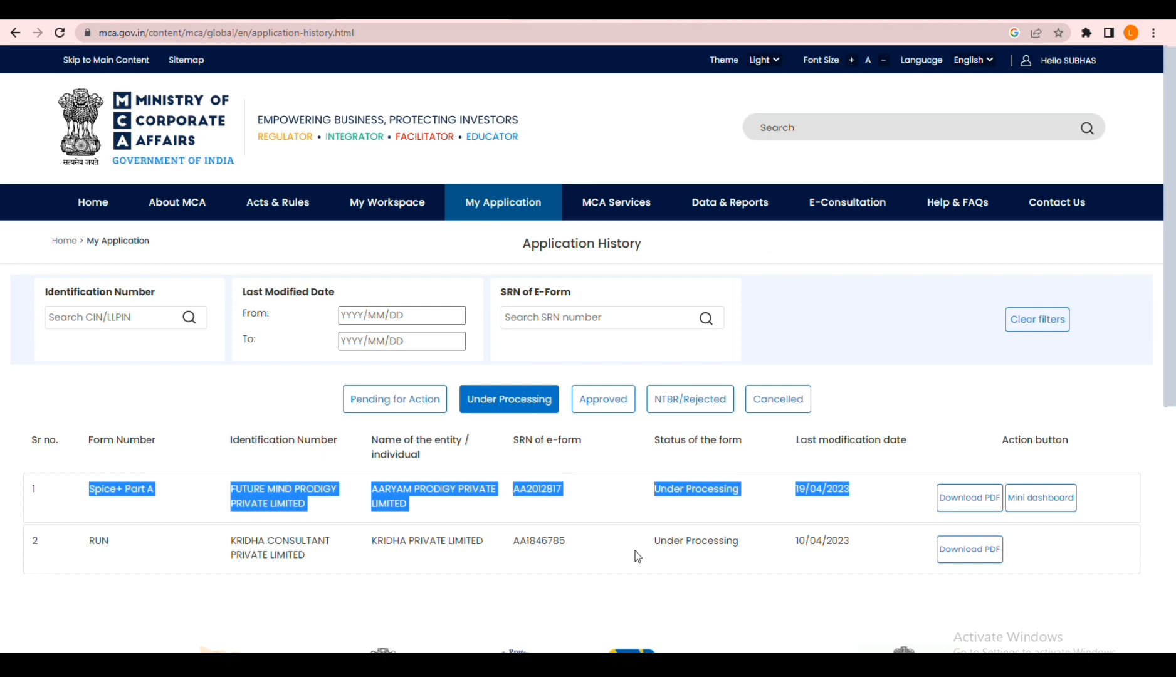
Step: Check the application history under the Approved, Under Processing and Pending for Action statuses, and open the MCA Services page
{"action": "left_click", "coordinate": [616, 407]}
{"action": "left_click", "coordinate": [483, 414]}
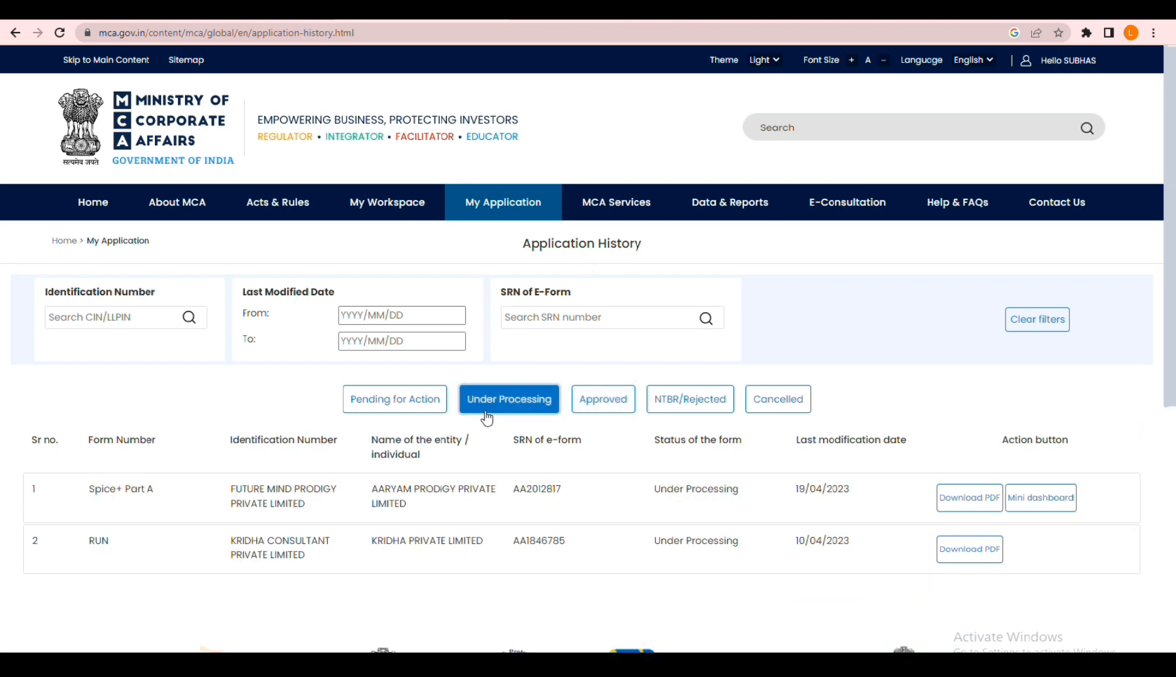
{"action": "left_click", "coordinate": [389, 409]}
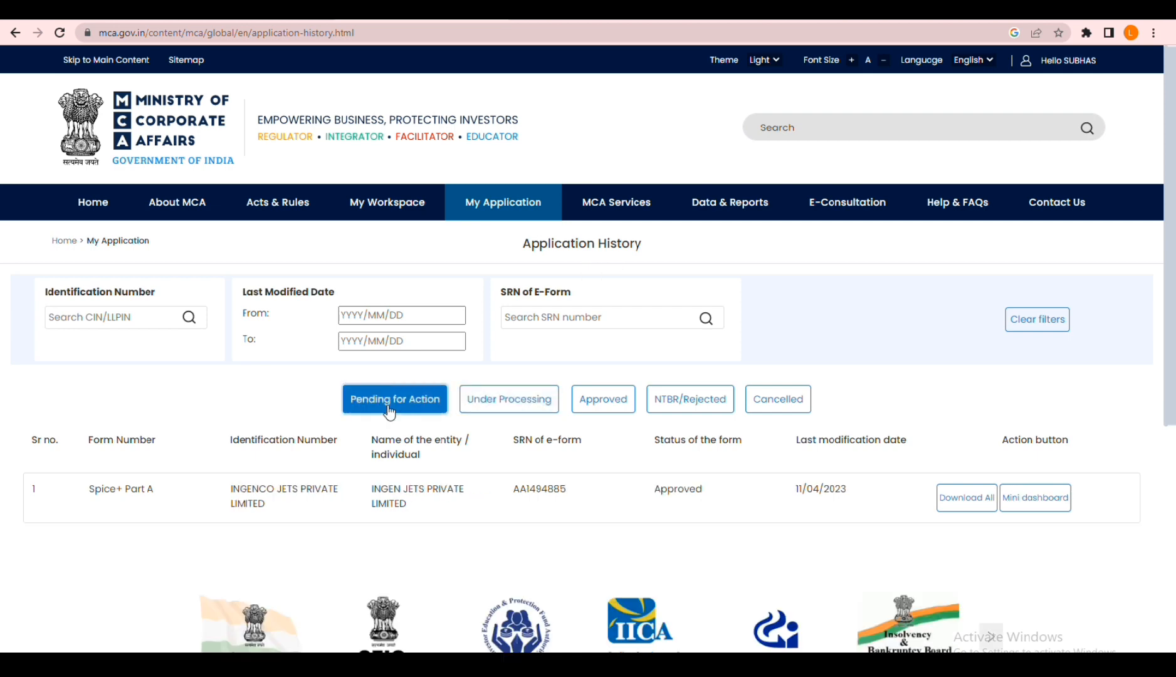
{"action": "left_click", "coordinate": [525, 400]}
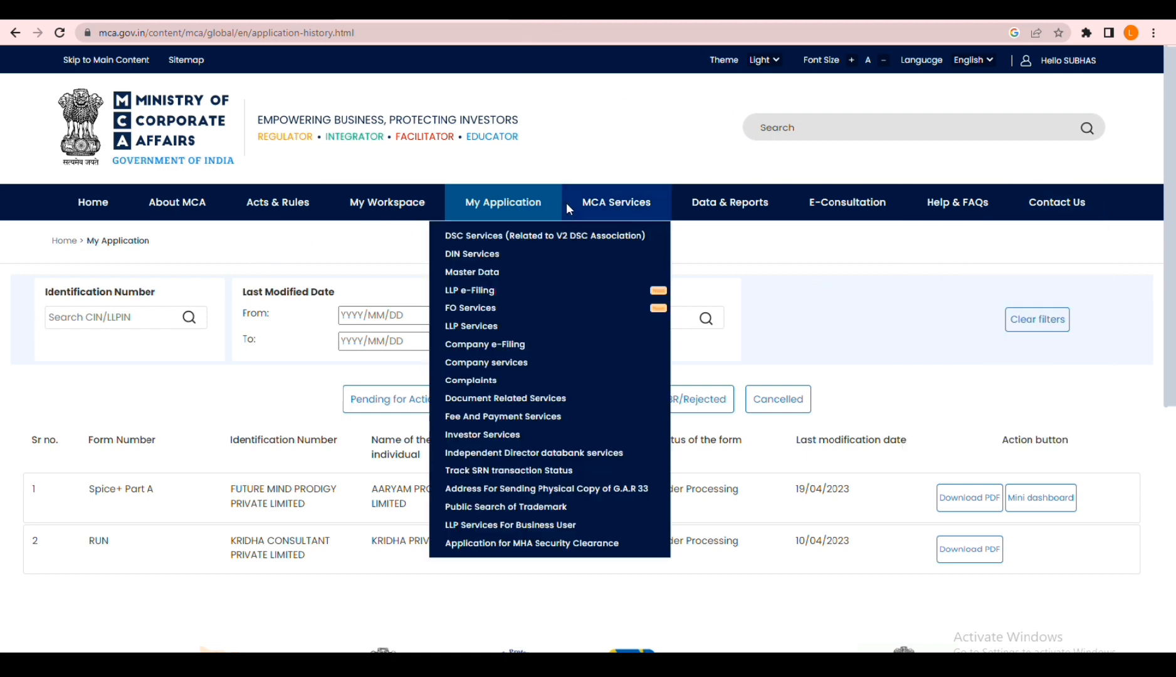
{"action": "left_click", "coordinate": [578, 205]}
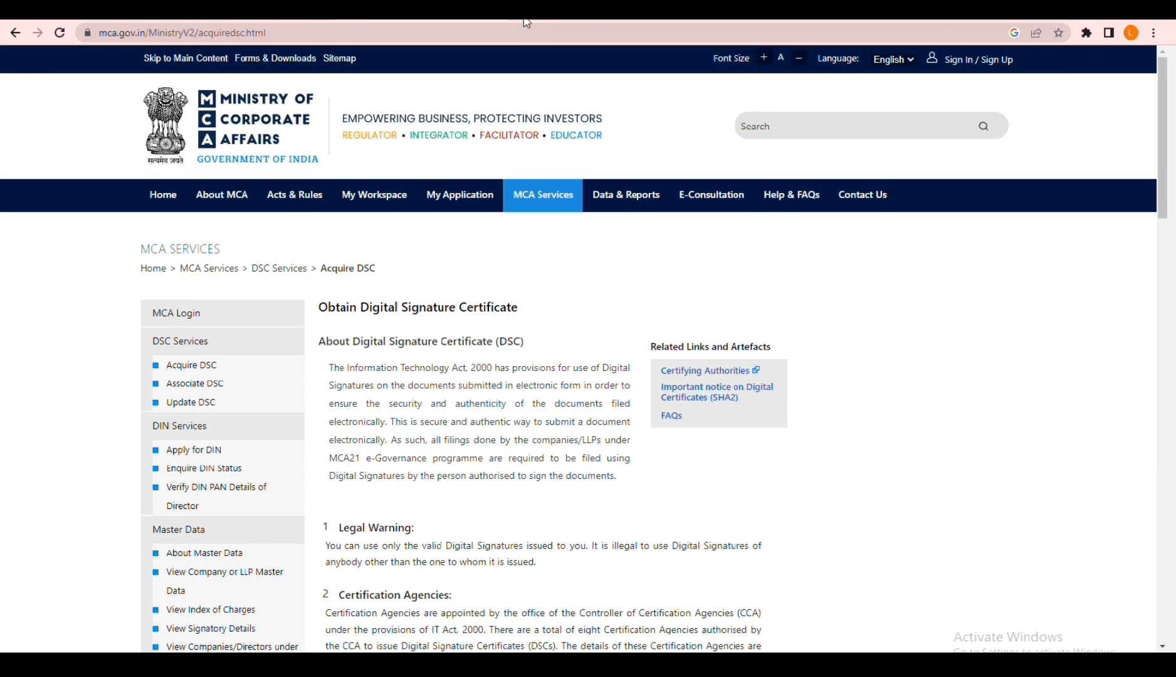